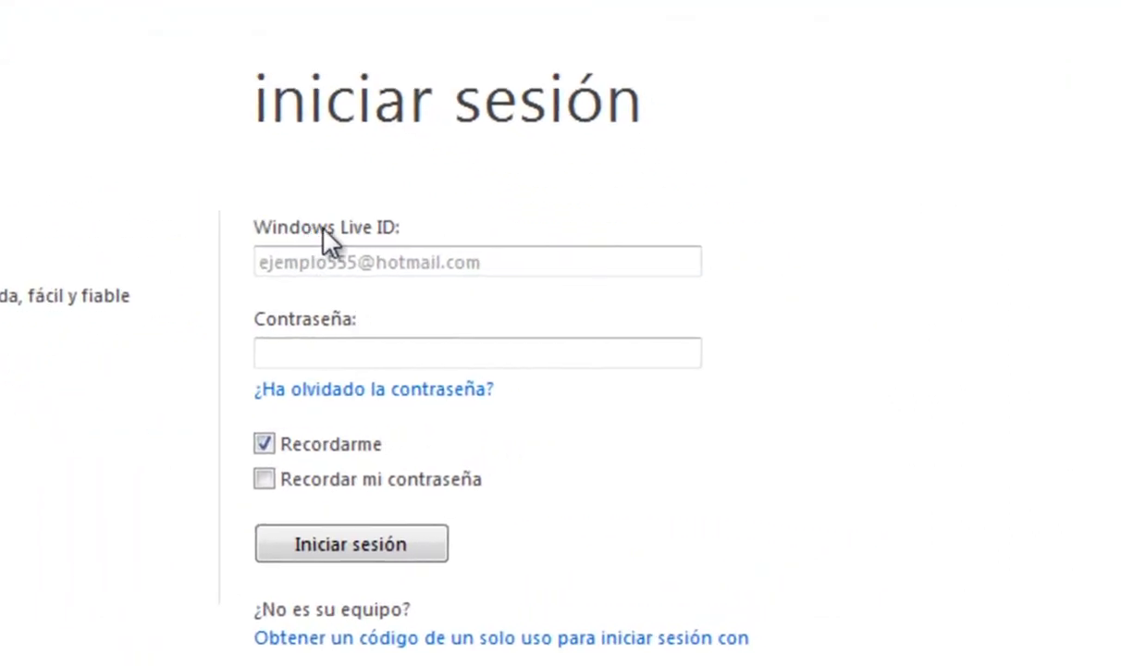
- Sign in to Outlook Live with the account's Windows Live ID and password
{"action": "left_click", "coordinate": [383, 264]}
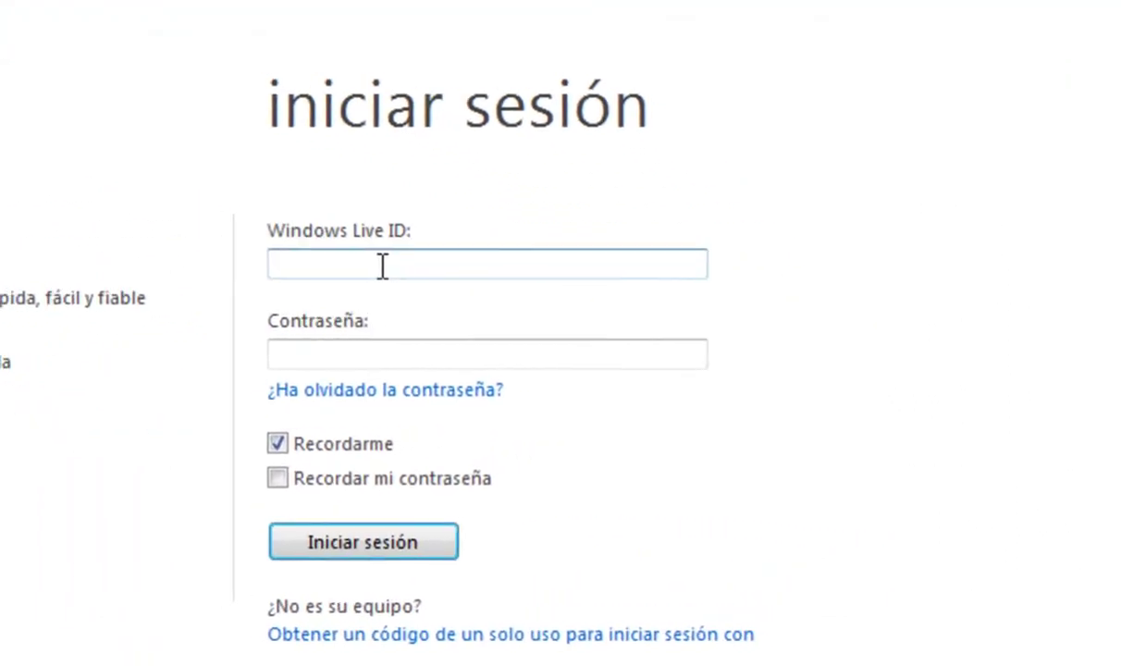
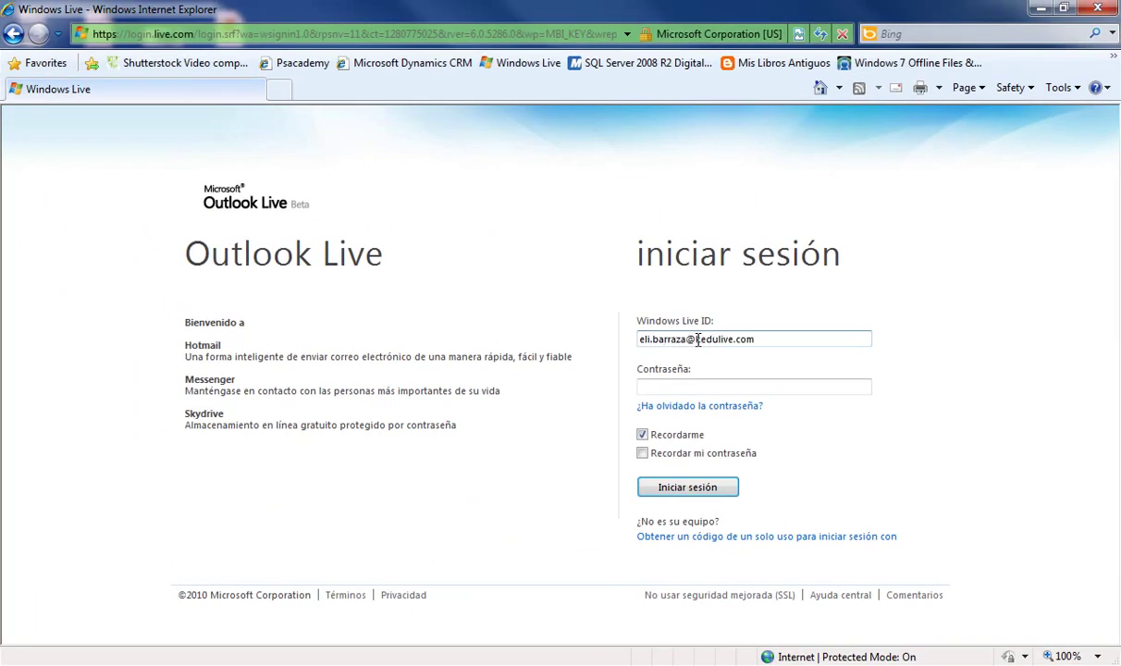
{"action": "left_click", "coordinate": [692, 387]}
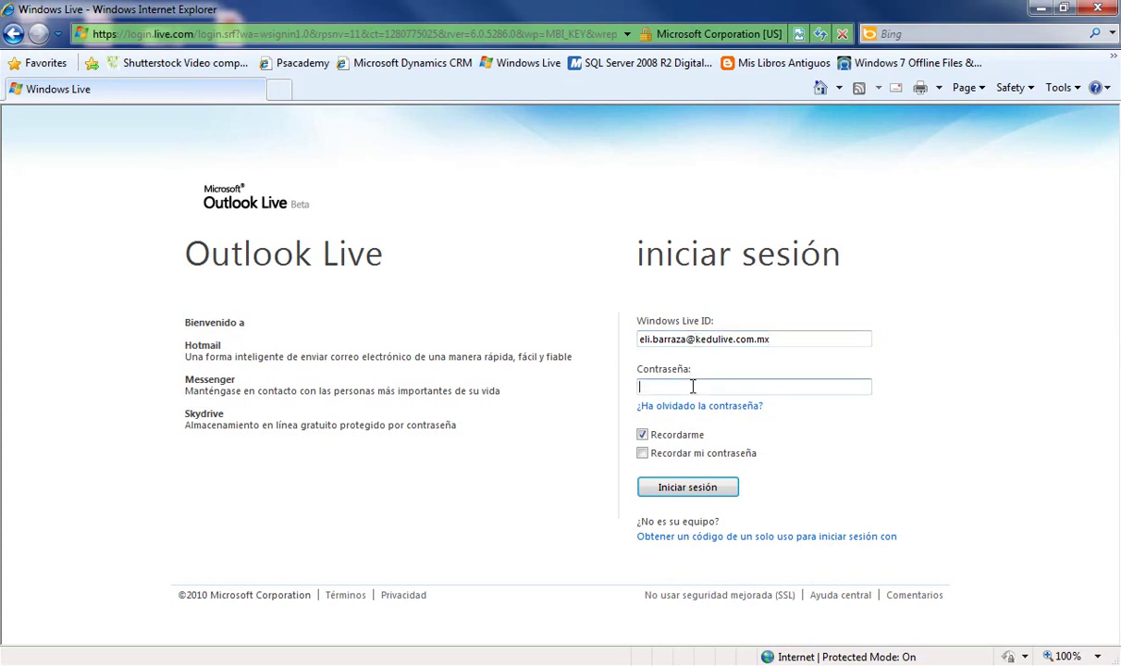
{"action": "type", "text": "••••••••••••••••"}
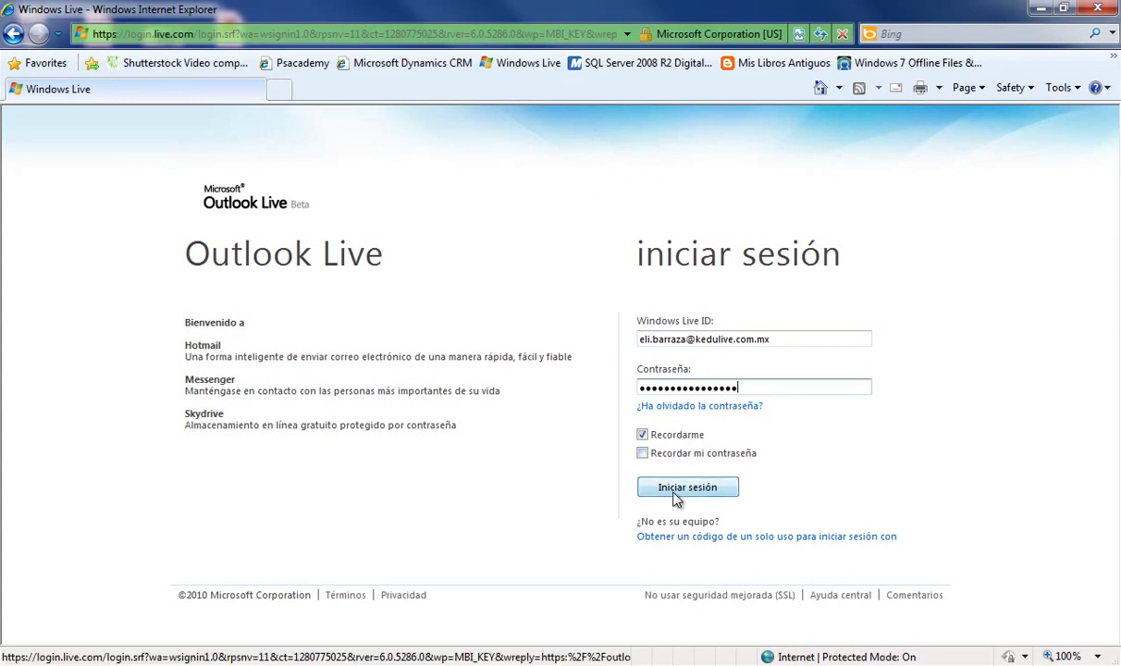
{"action": "left_click", "coordinate": [676, 497]}
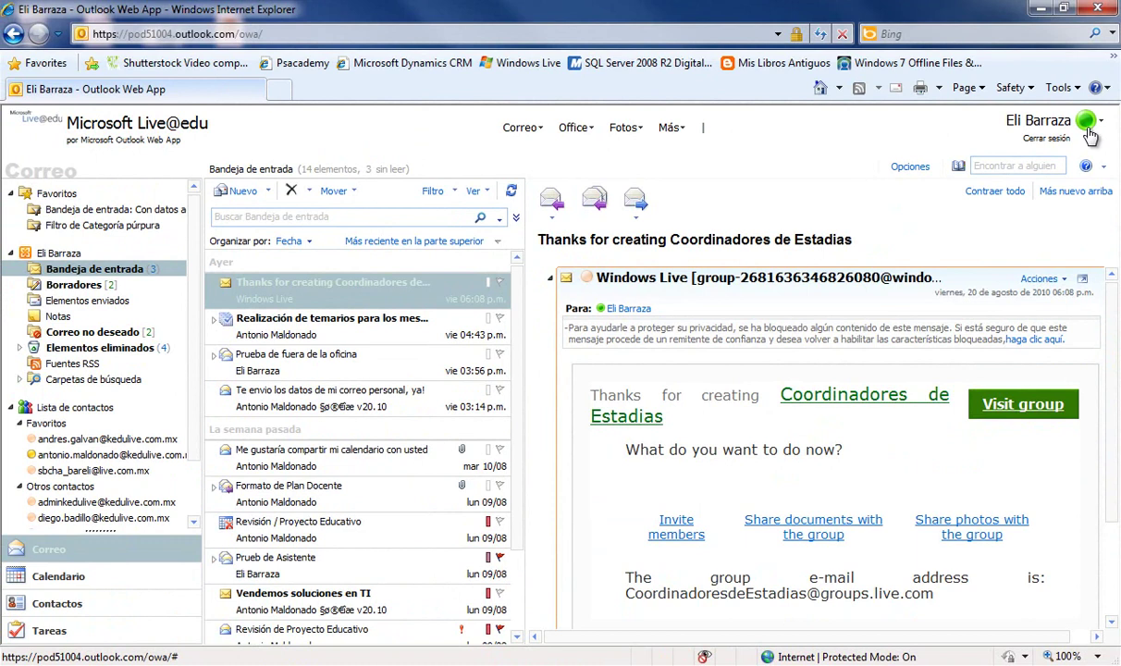
- Look over the online-status options beside the presence icon, leaving the status as En línea
{"action": "left_click", "coordinate": [1102, 122]}
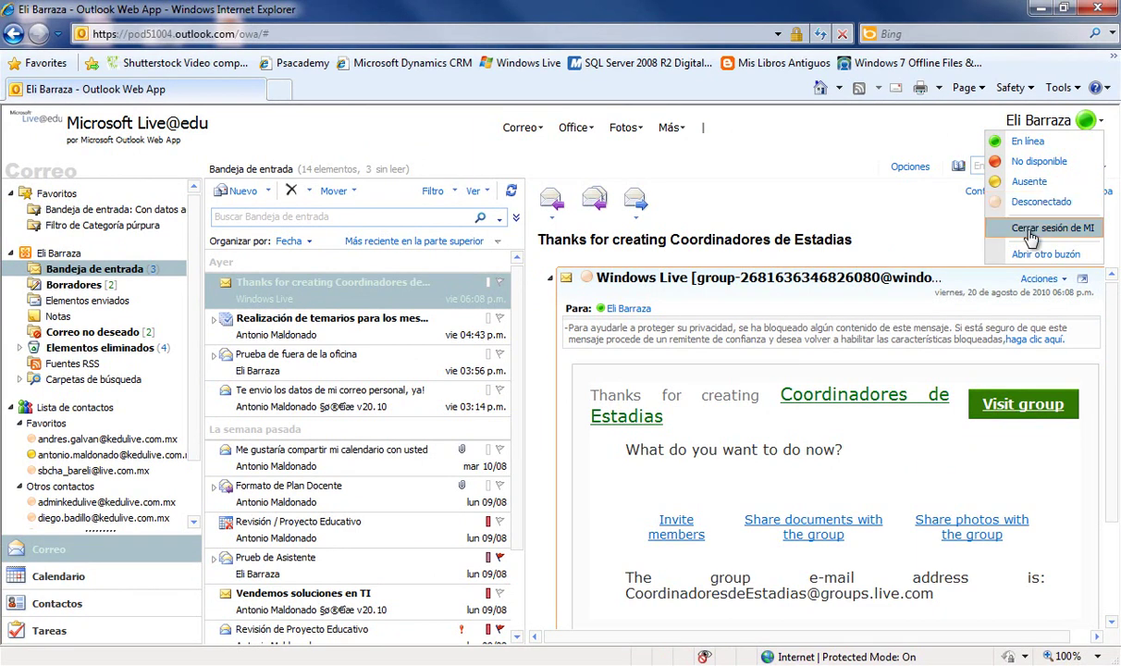
{"action": "left_click", "coordinate": [1051, 145]}
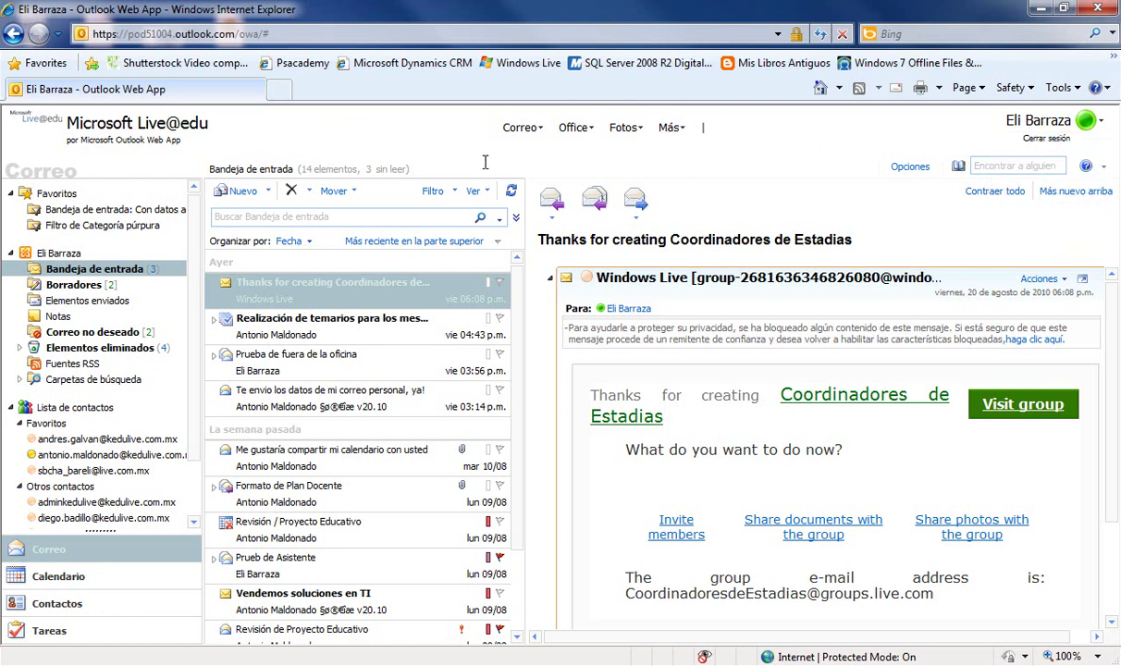
{"action": "left_click", "coordinate": [538, 139]}
{"action": "left_click", "coordinate": [579, 130]}
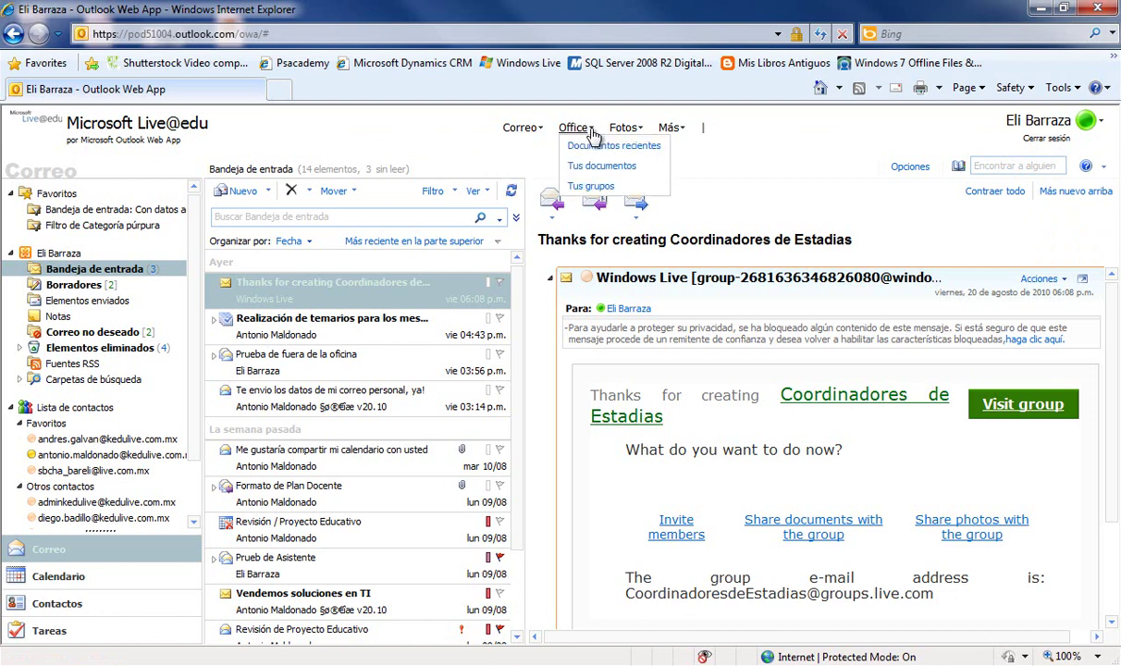
{"action": "left_click", "coordinate": [637, 137]}
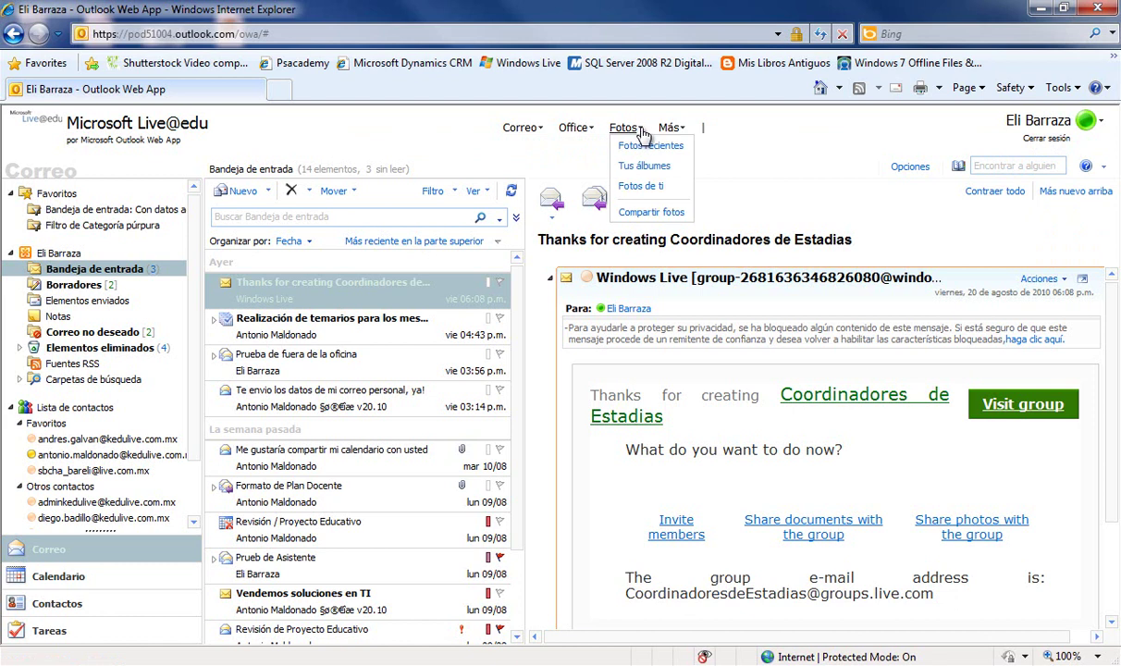
{"action": "left_click", "coordinate": [686, 134]}
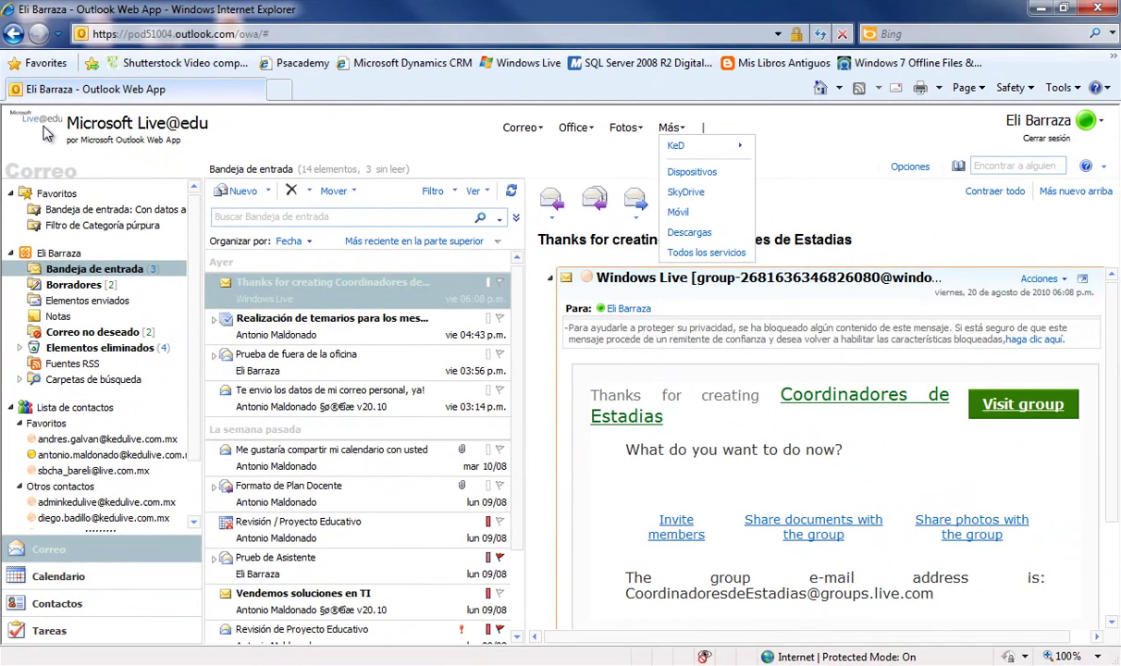
{"action": "left_click", "coordinate": [46, 132]}
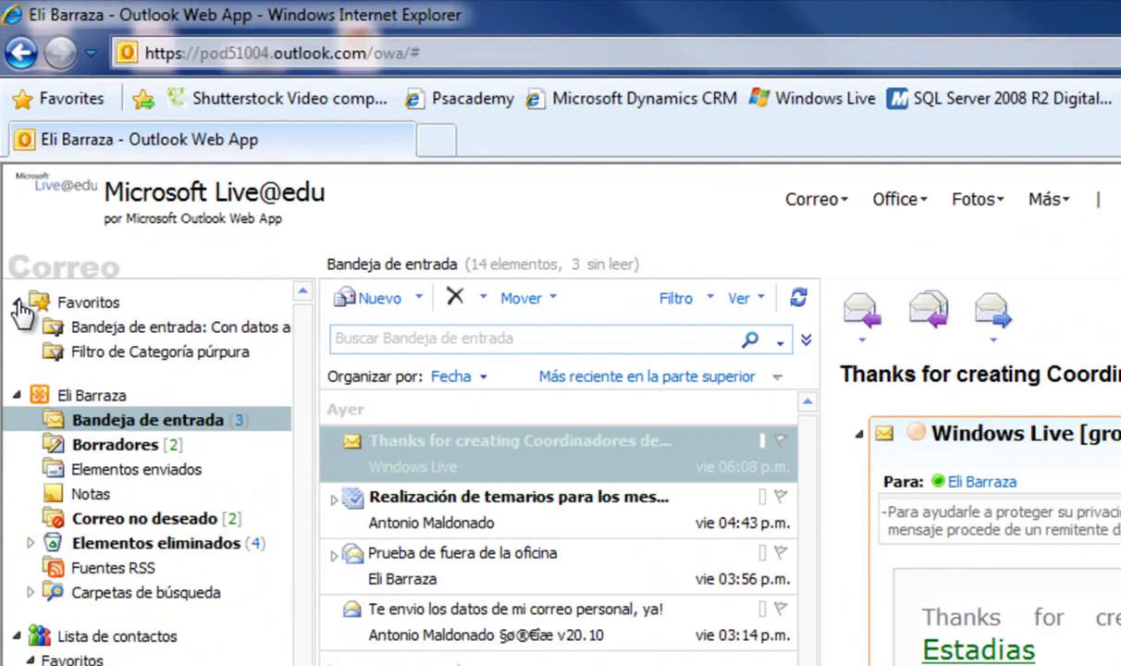
- Collapse and re-expand Favoritos, read the calendar-sharing message, then return to the Coordinadores message
{"action": "left_click", "coordinate": [12, 193]}
{"action": "left_click", "coordinate": [12, 193]}
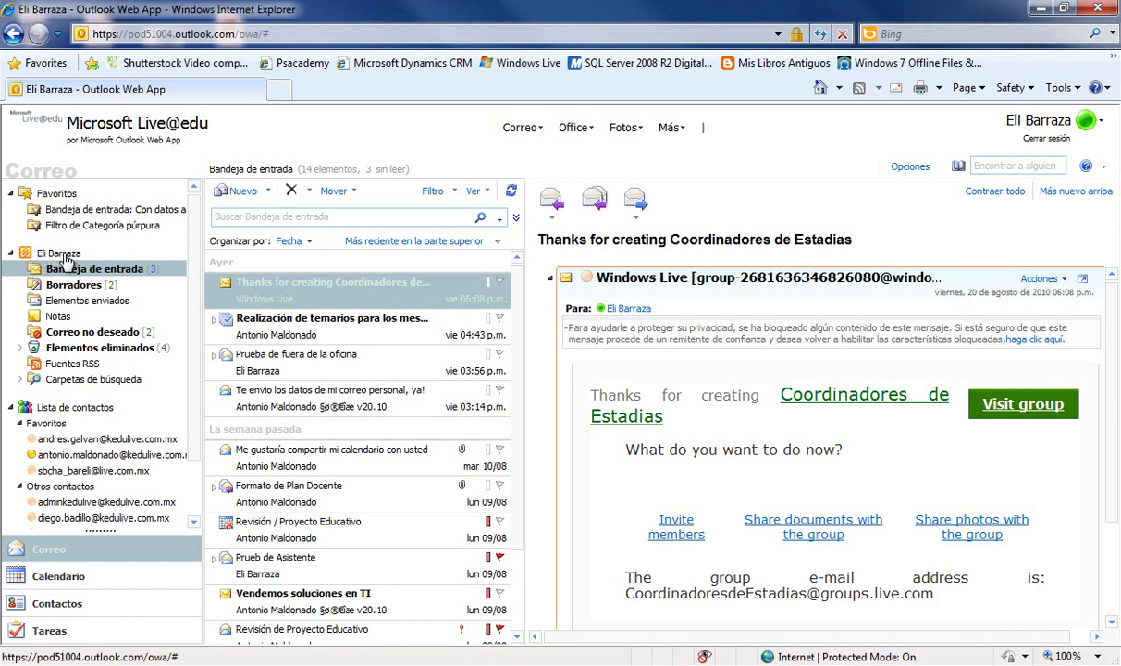
{"action": "mouse_move", "coordinate": [70, 264]}
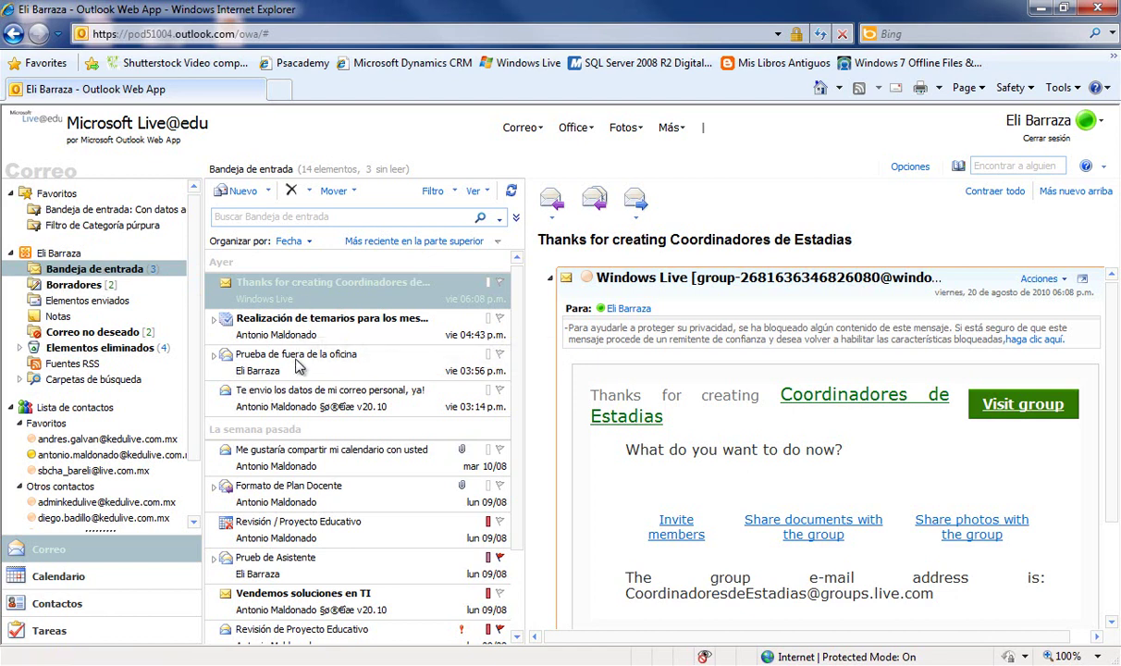
{"action": "left_click", "coordinate": [286, 451]}
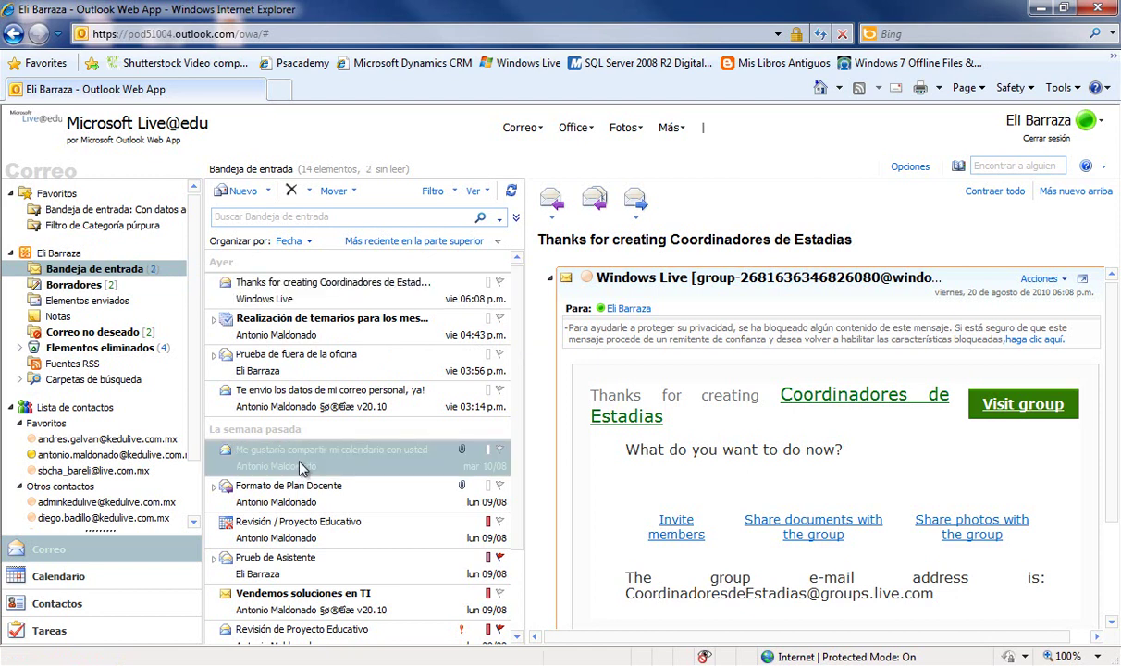
{"action": "left_click", "coordinate": [286, 292]}
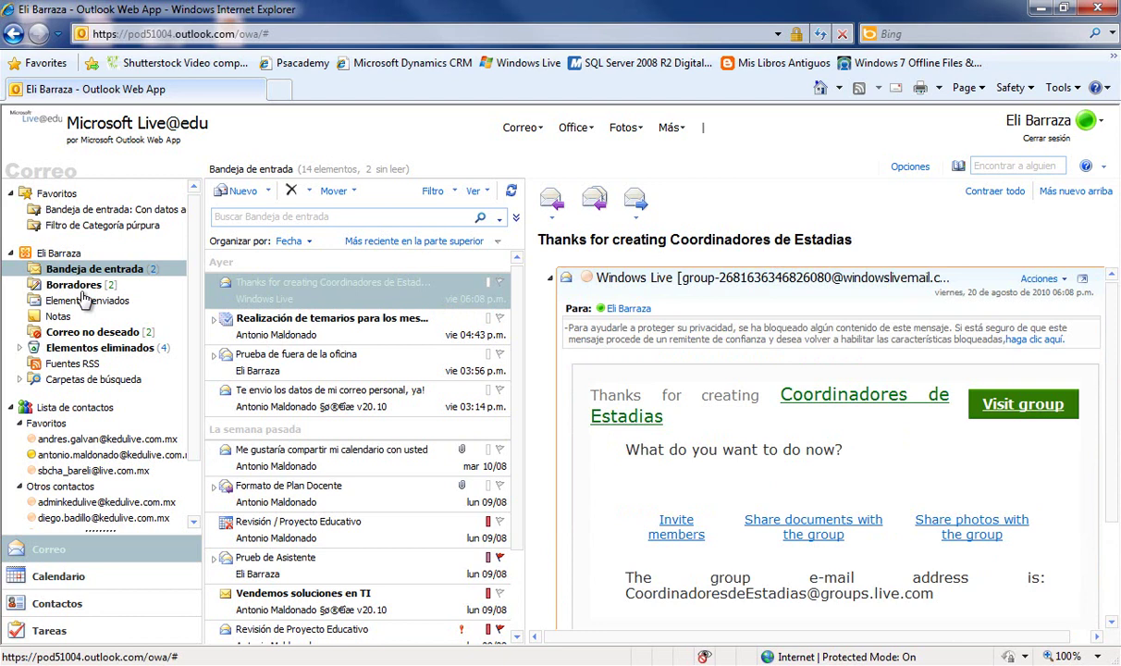
- Browse Elementos enviados, Notas, Correo no deseado, Elementos eliminados and Fuentes RSS, then show Correo sin leer
{"action": "left_click", "coordinate": [85, 305]}
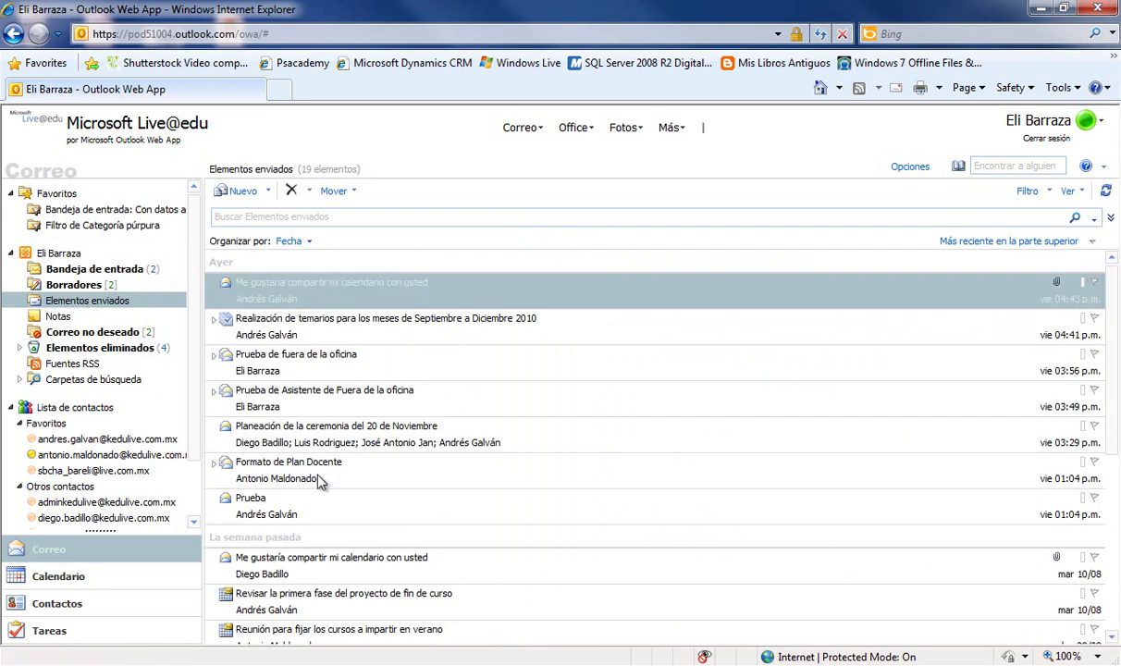
{"action": "left_click", "coordinate": [63, 319]}
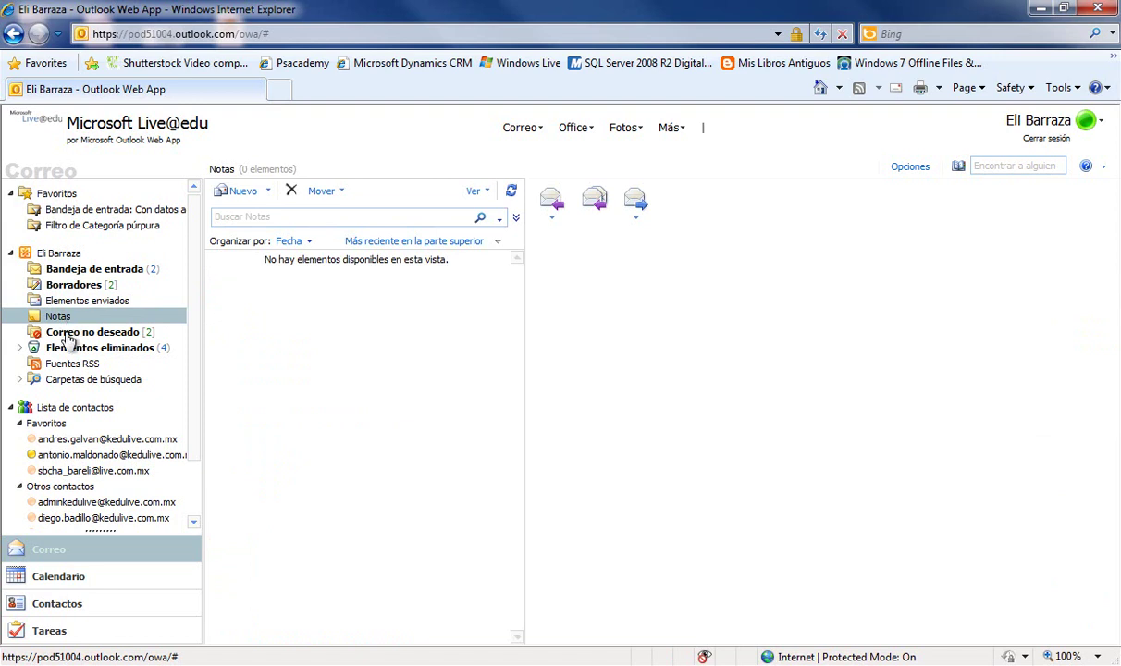
{"action": "left_click", "coordinate": [67, 335]}
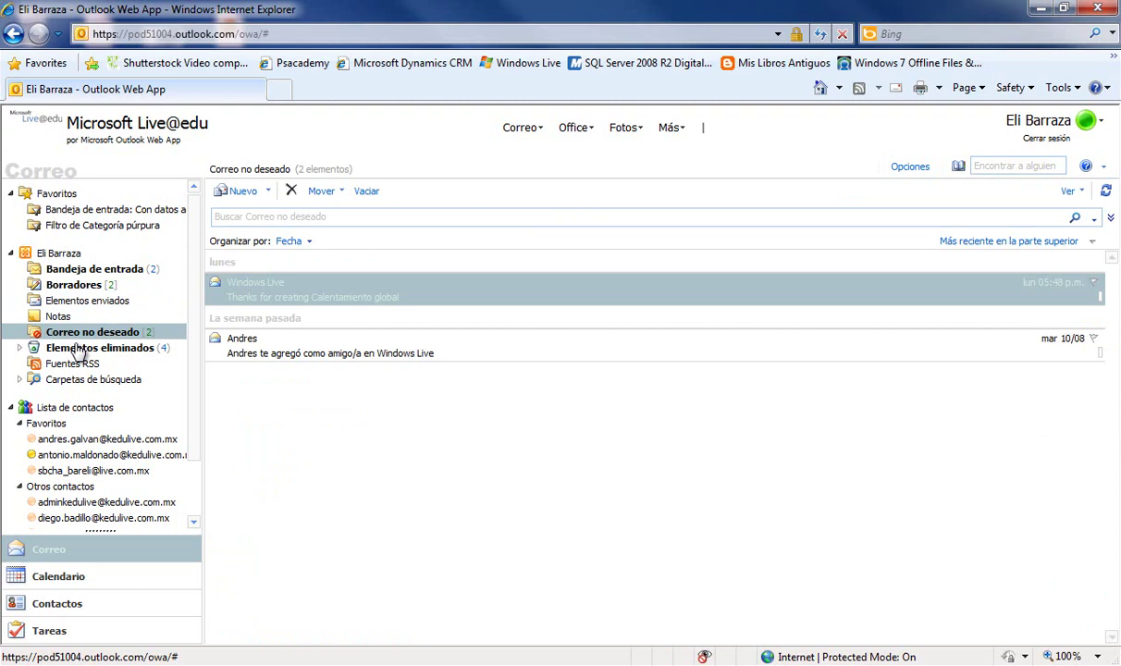
{"action": "left_click", "coordinate": [65, 354]}
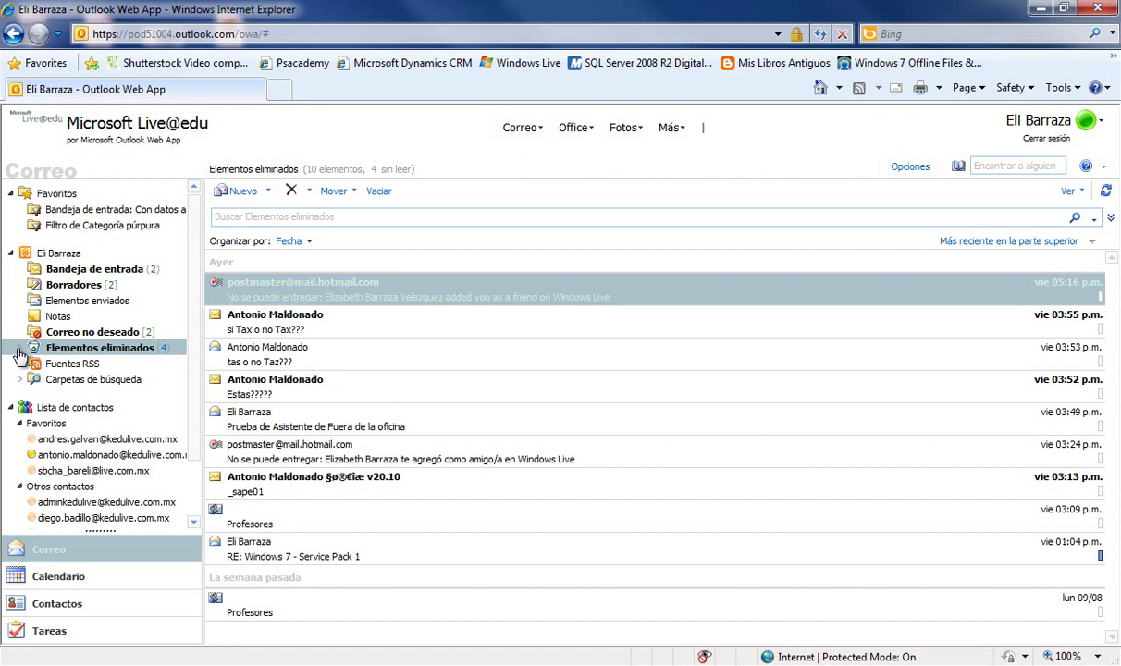
{"action": "left_click", "coordinate": [74, 364]}
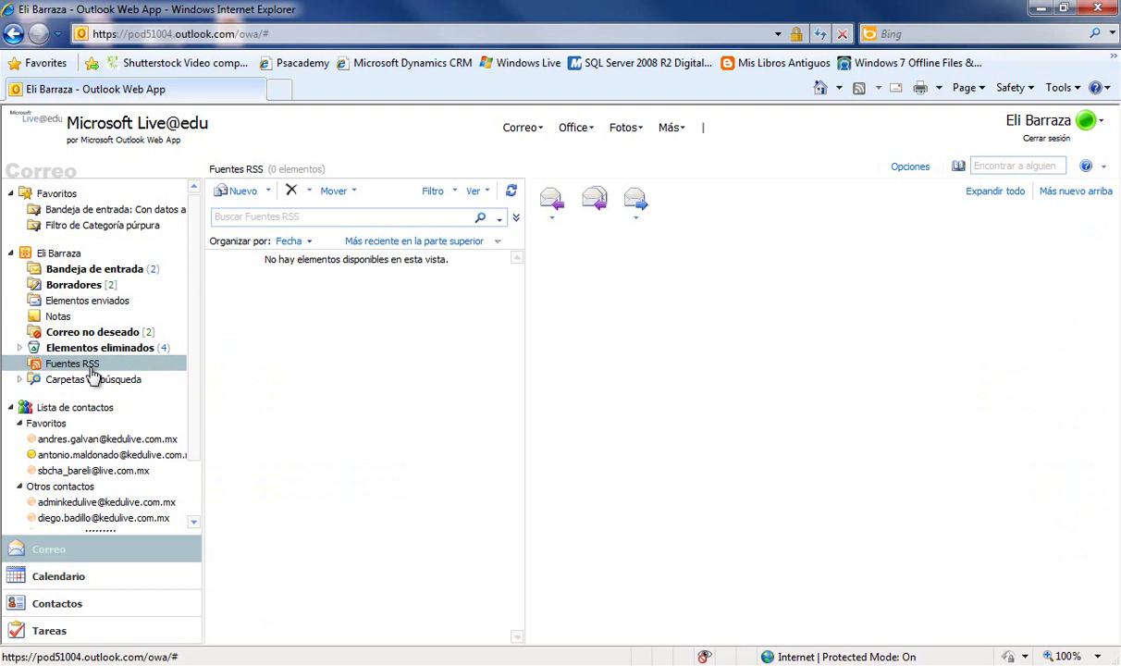
{"action": "left_click", "coordinate": [19, 379]}
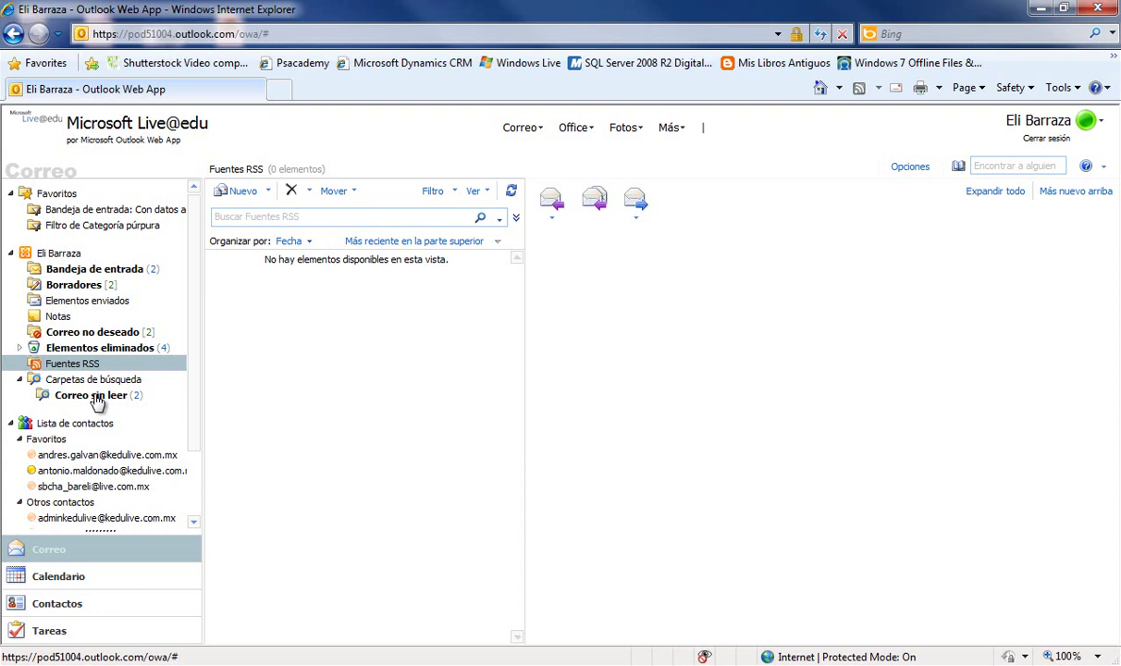
{"action": "left_click", "coordinate": [91, 395]}
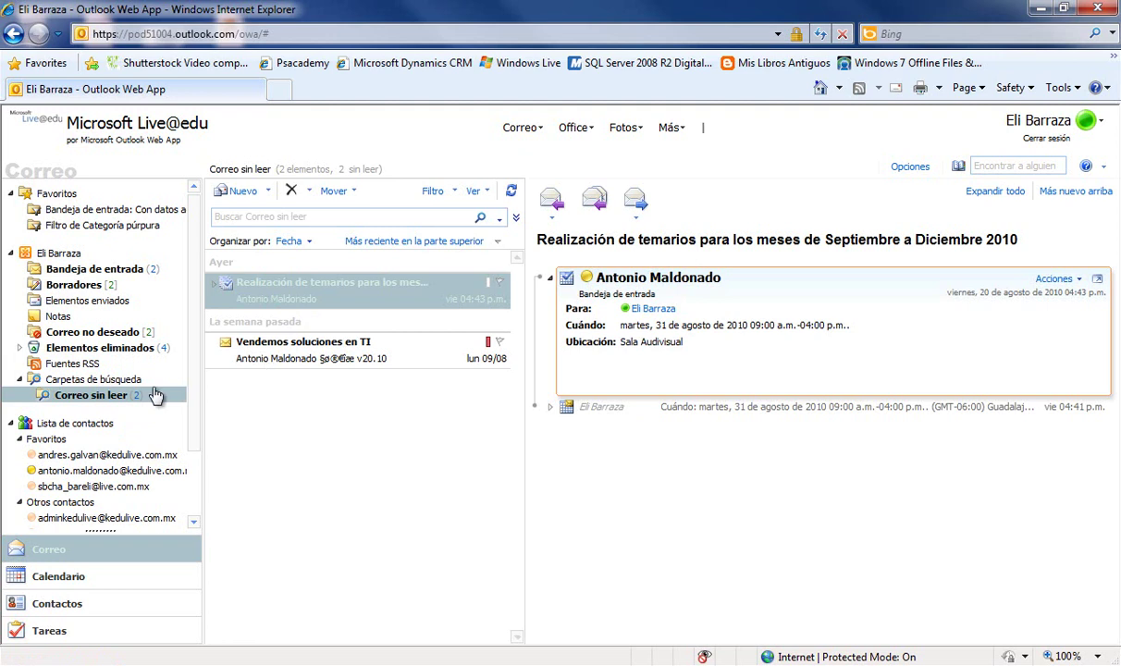
- Back in the inbox, expand the Realización de temarios thread, view both meeting messages, then collapse it
{"action": "left_click", "coordinate": [105, 275]}
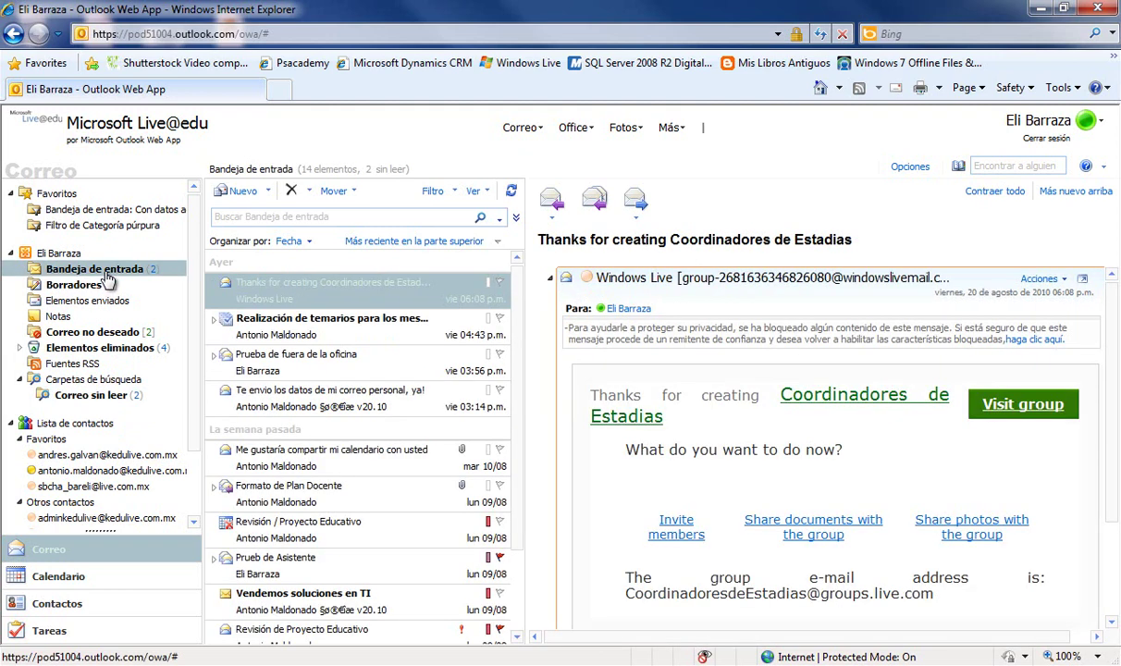
{"action": "scroll", "coordinate": [313, 338], "scroll_direction": "down", "scroll_amount": 1}
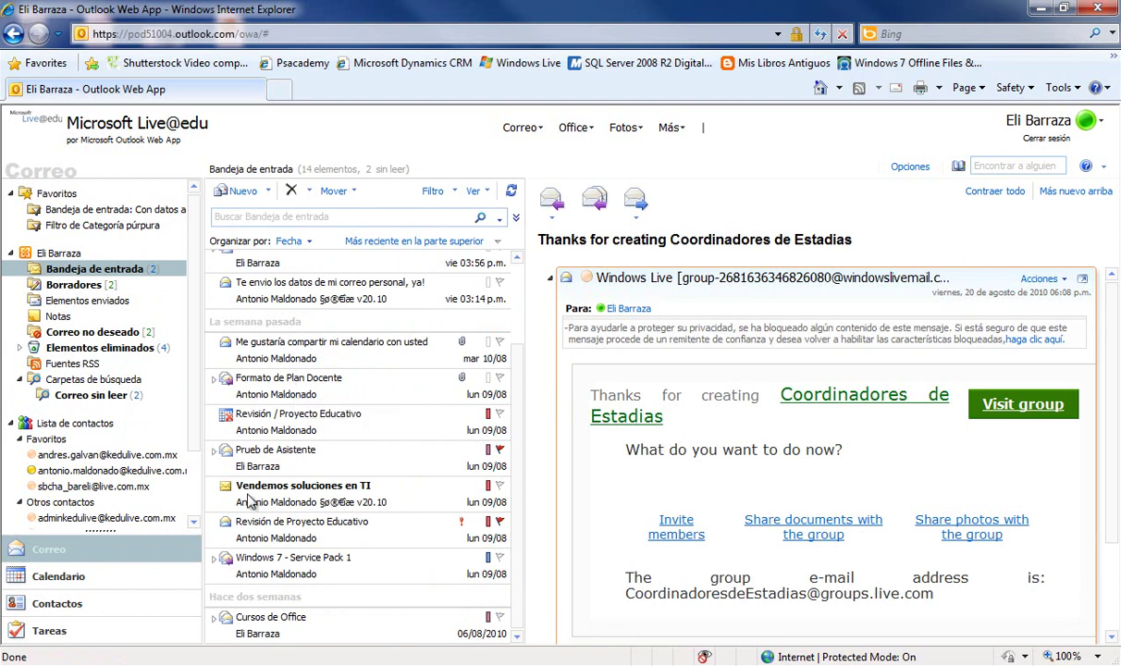
{"action": "scroll", "coordinate": [278, 462], "scroll_direction": "up", "scroll_amount": 3}
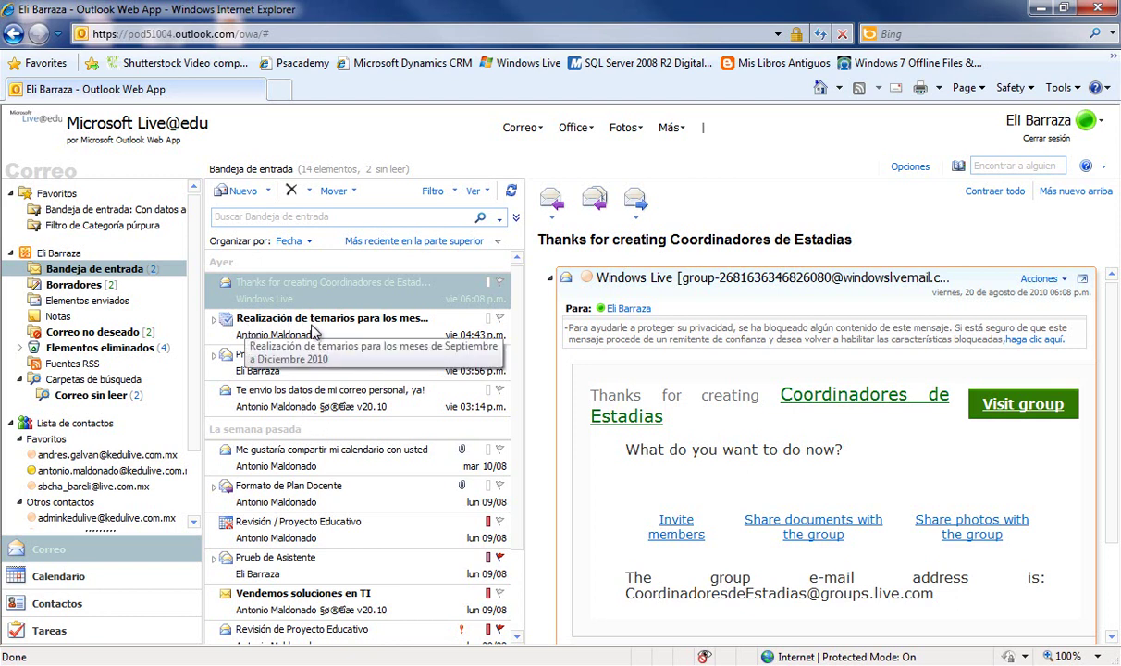
{"action": "left_click", "coordinate": [214, 324]}
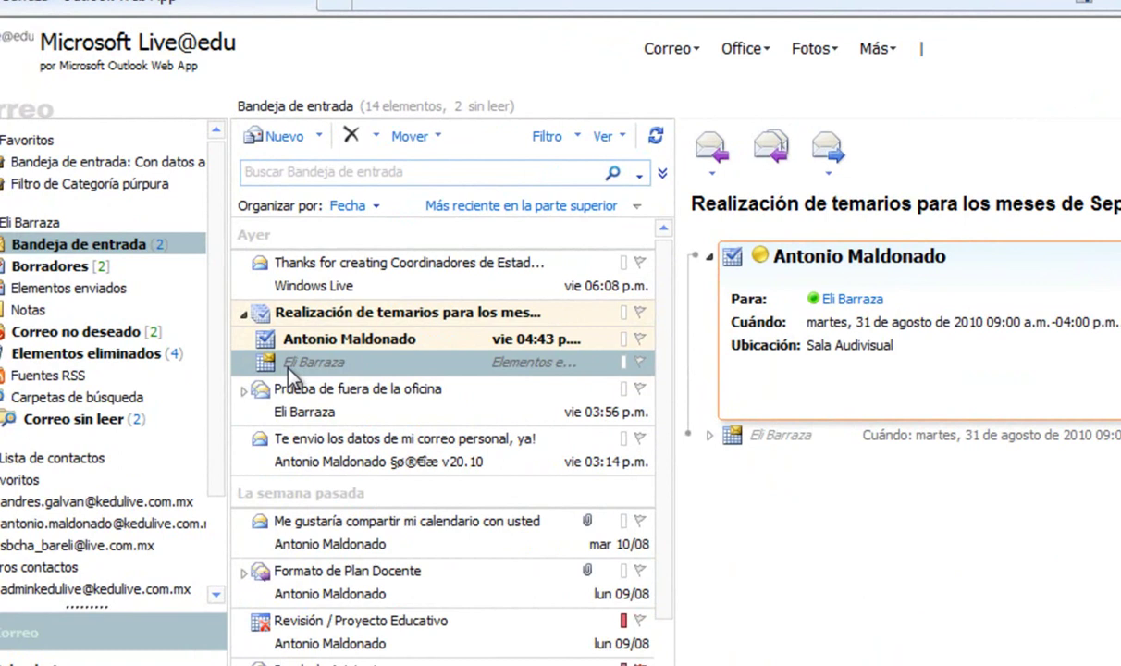
{"action": "left_click", "coordinate": [248, 361]}
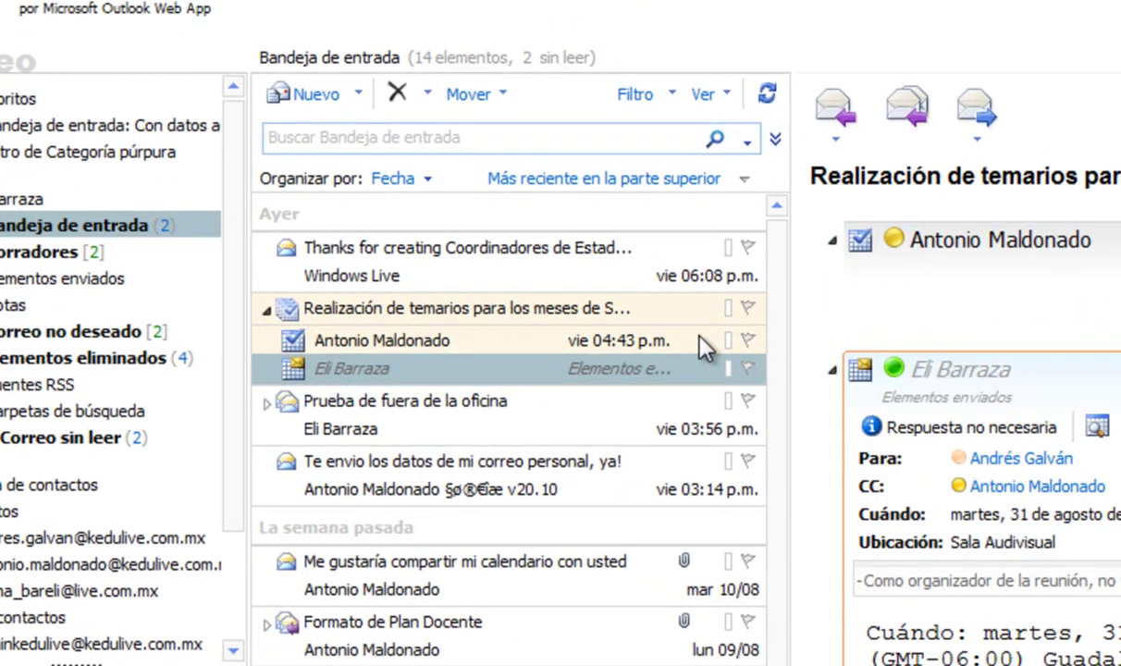
{"action": "left_click", "coordinate": [400, 339]}
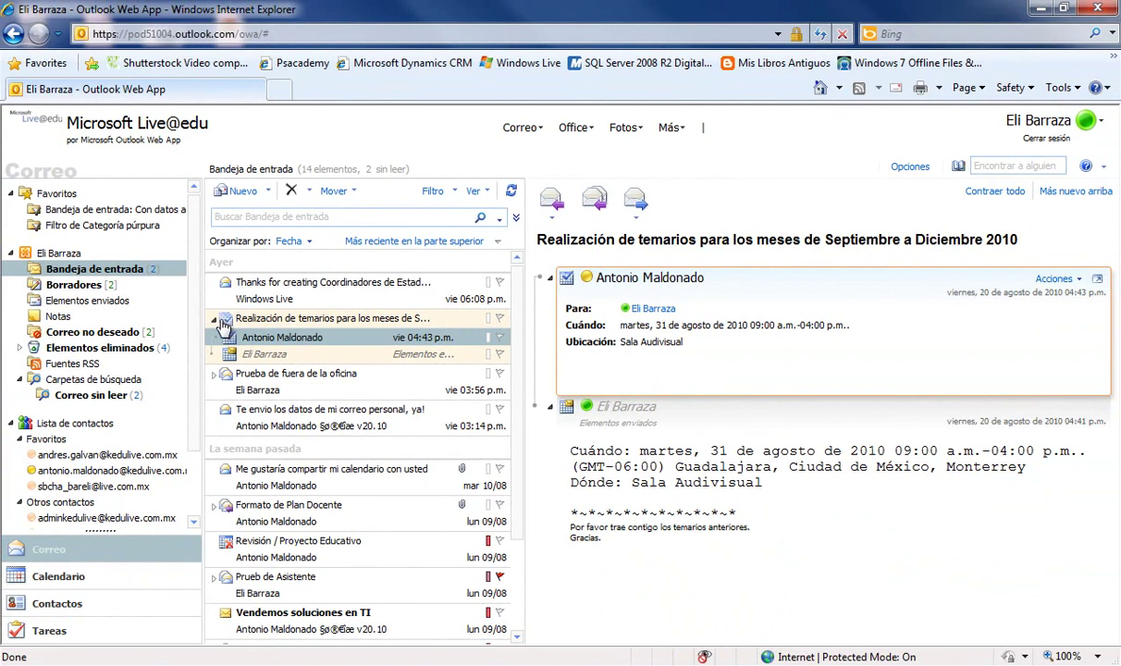
{"action": "left_click", "coordinate": [217, 319]}
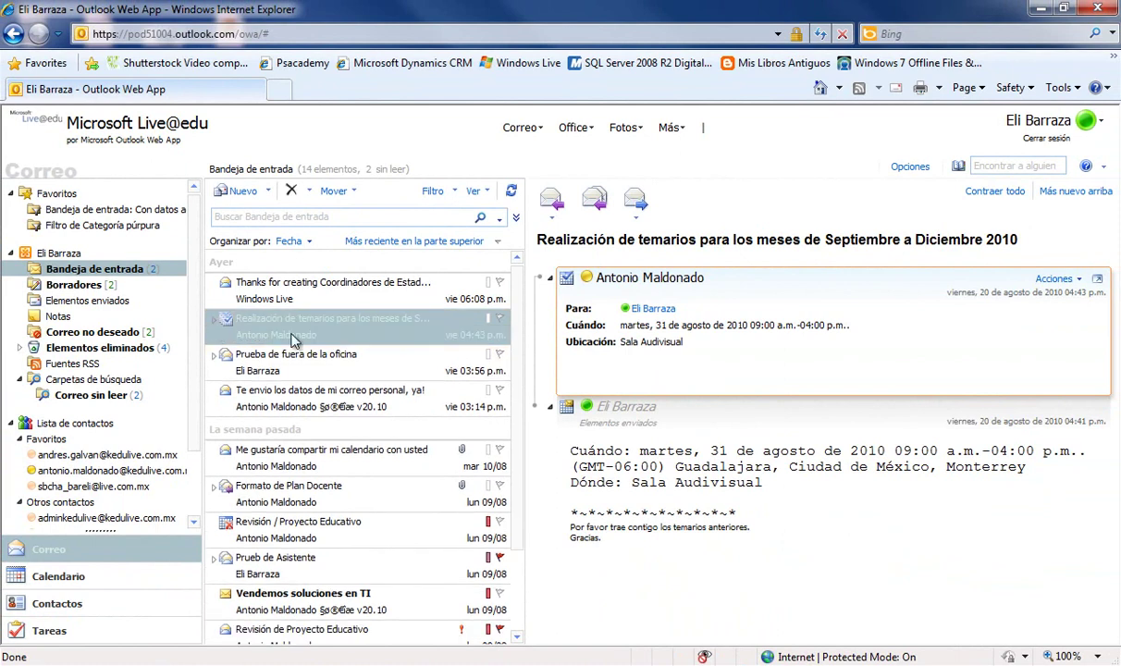
{"action": "scroll", "coordinate": [268, 356], "scroll_direction": "down", "scroll_amount": 1}
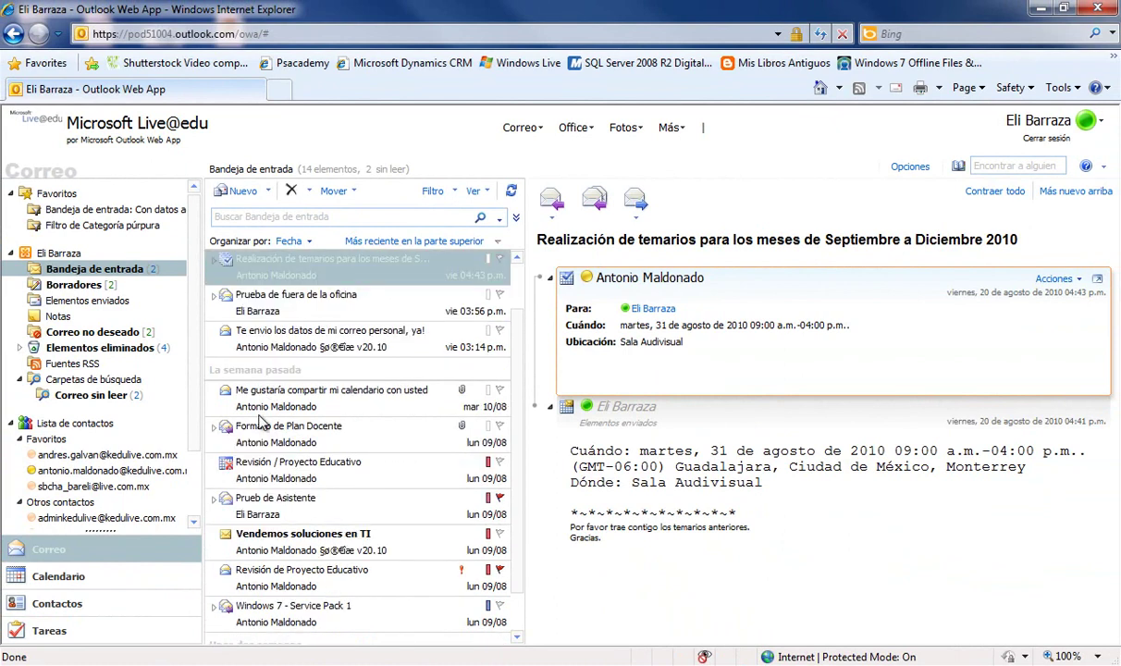
- Read the message 'Te envio los datos de mi correo personal, ya!' in the reading pane
{"action": "left_click", "coordinate": [265, 347]}
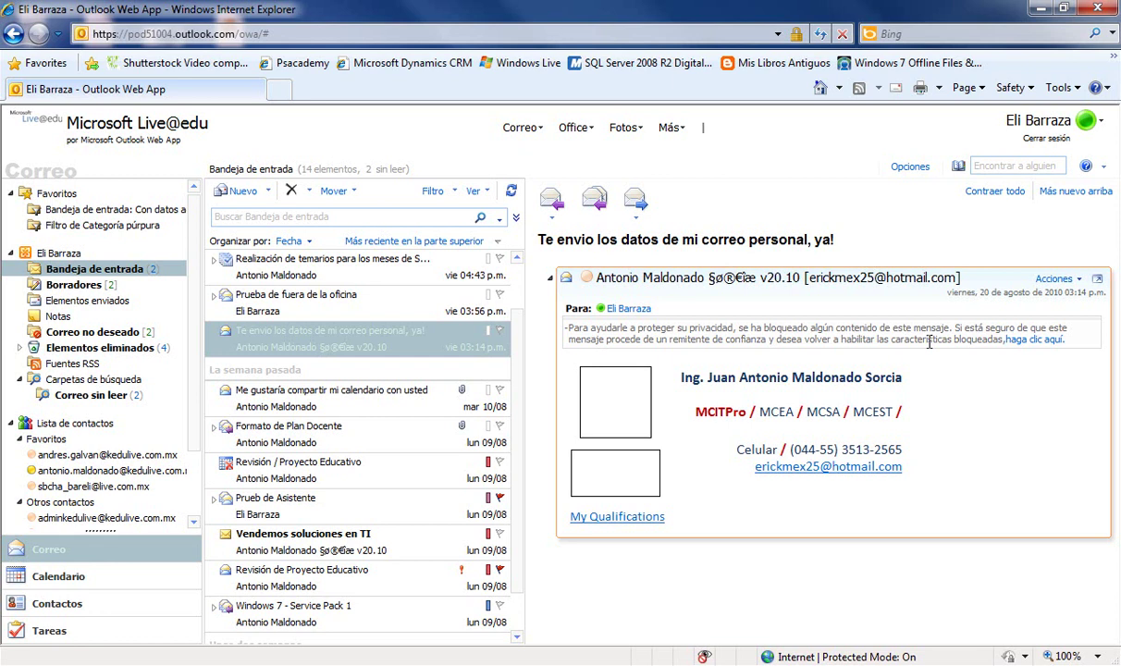
{"action": "scroll", "coordinate": [324, 416], "scroll_direction": "up", "scroll_amount": 2}
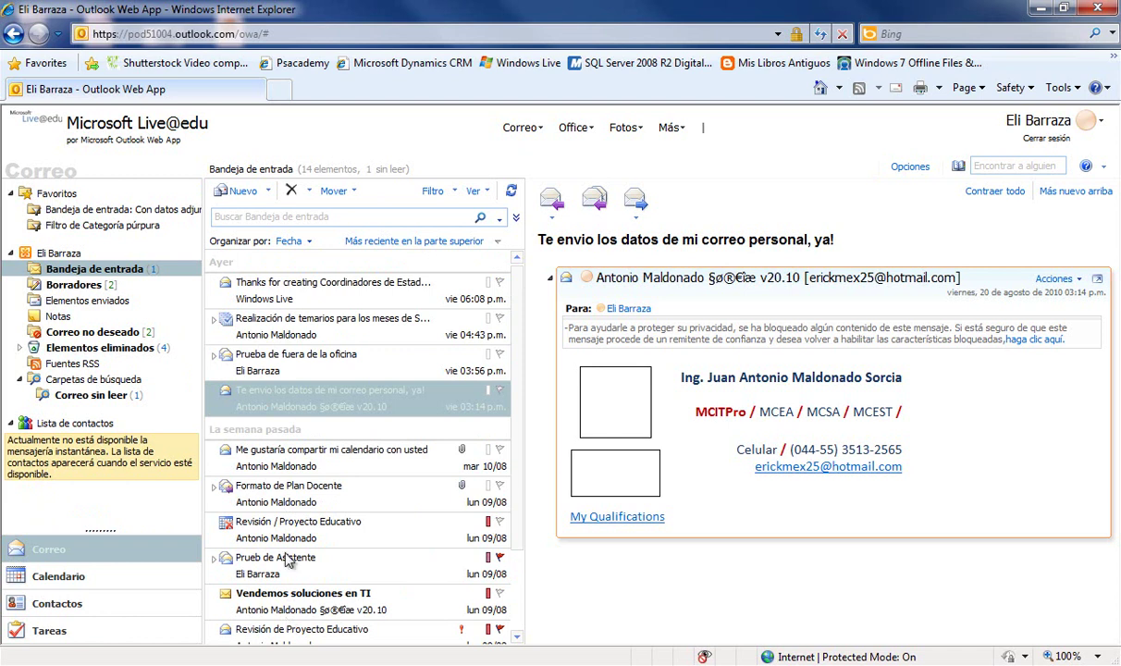
{"action": "left_click", "coordinate": [309, 241]}
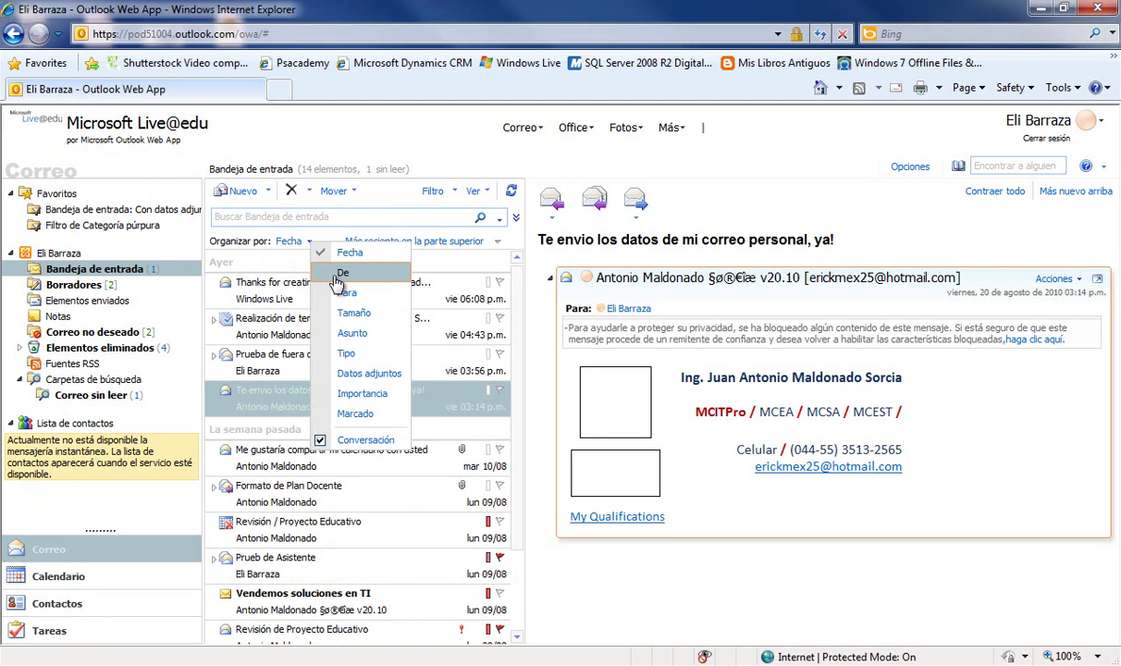
- Arrange the inbox by De, then by Para, then back by Fecha via Organizar por
{"action": "left_click", "coordinate": [339, 275]}
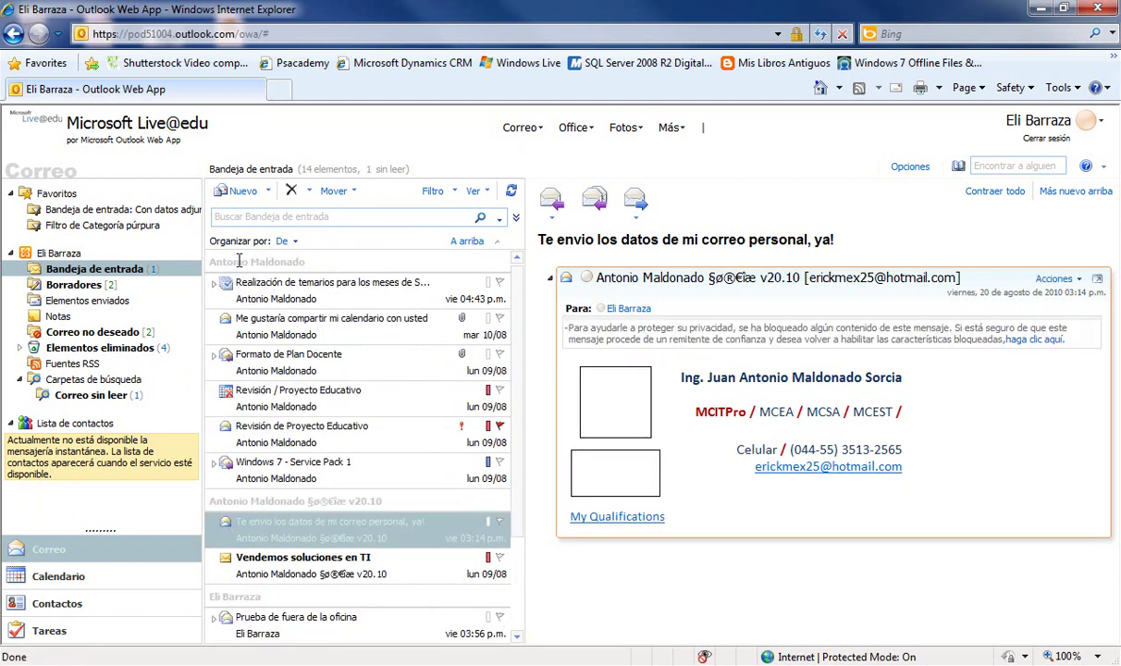
{"action": "left_click", "coordinate": [286, 241]}
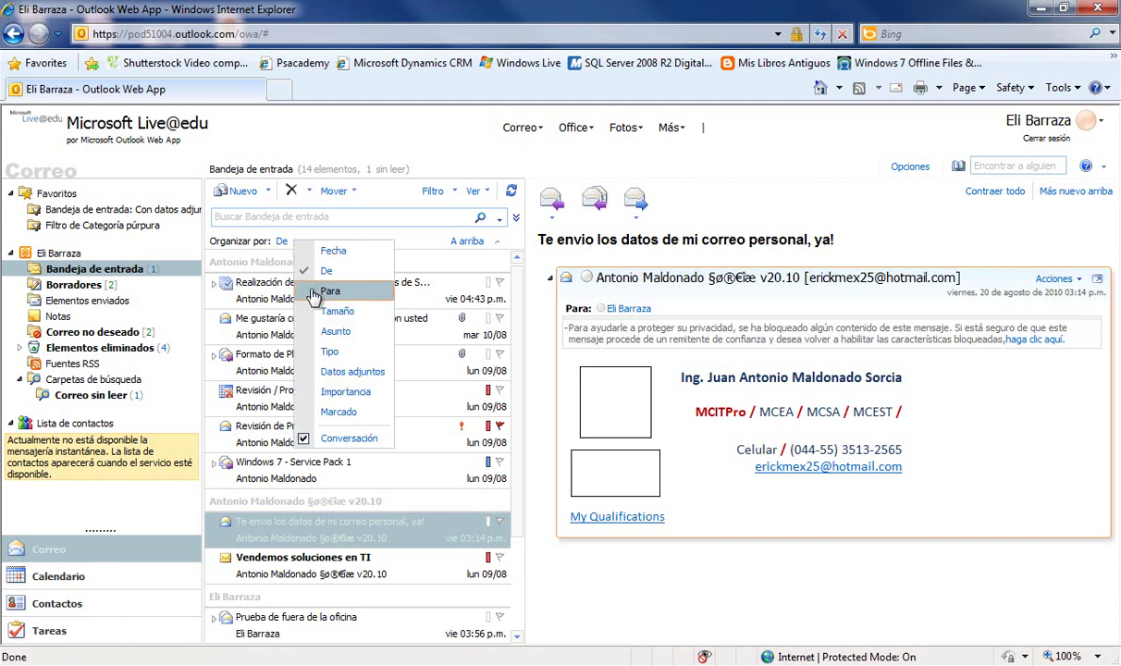
{"action": "left_click", "coordinate": [314, 292]}
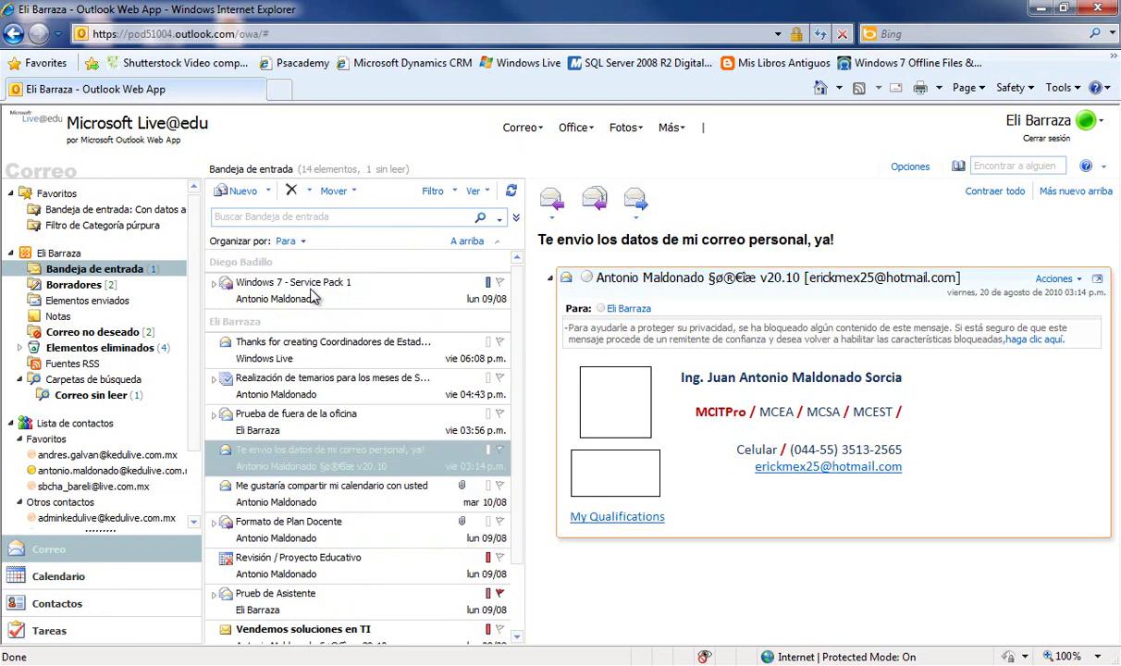
{"action": "left_click", "coordinate": [304, 244]}
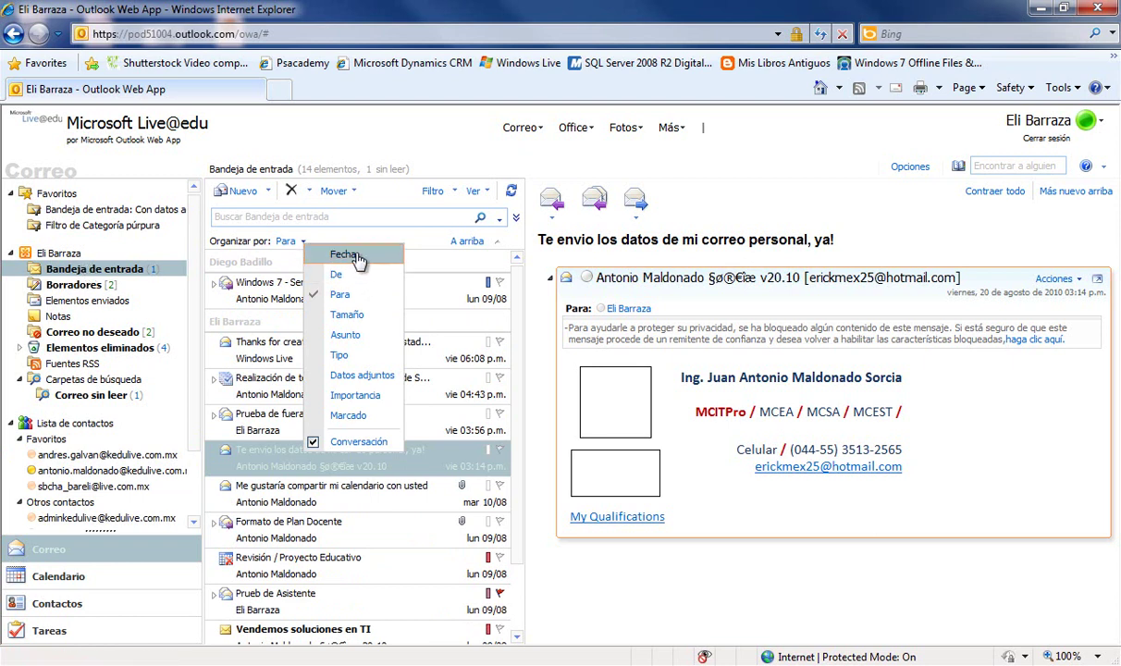
{"action": "left_click", "coordinate": [342, 254]}
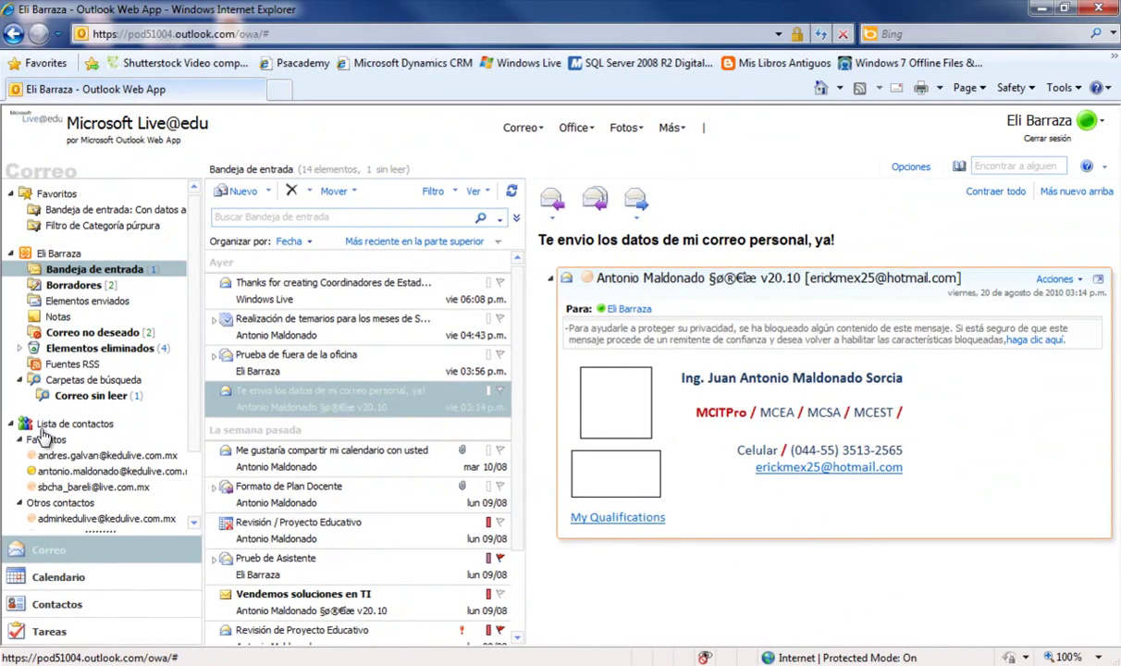
- Collapse the Favoritos and Otros contactos groups, cancel Agregar contacto, then switch to Calendario
{"action": "scroll", "coordinate": [185, 444], "scroll_direction": "down", "scroll_amount": 2}
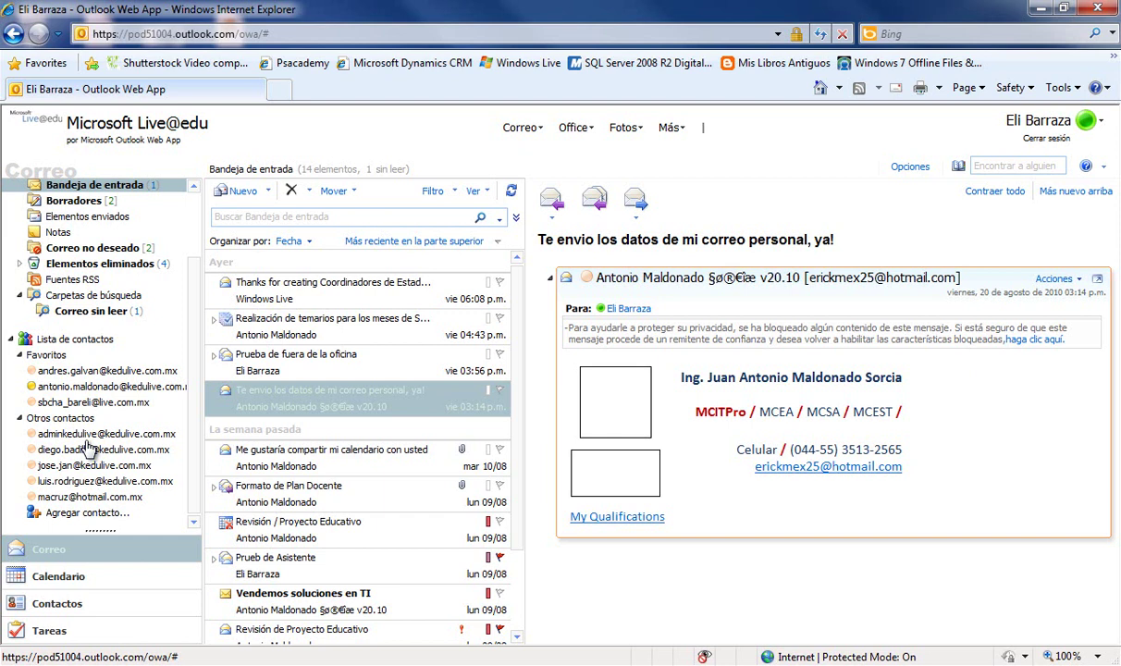
{"action": "left_click", "coordinate": [19, 354]}
{"action": "left_click", "coordinate": [19, 418]}
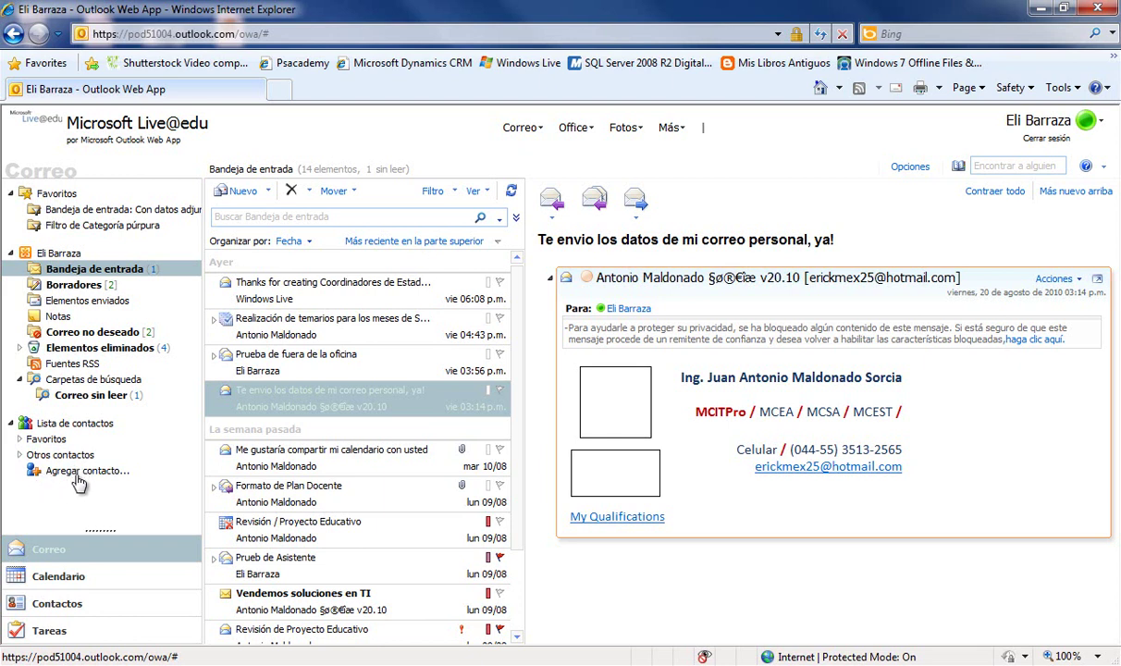
{"action": "left_click", "coordinate": [78, 482]}
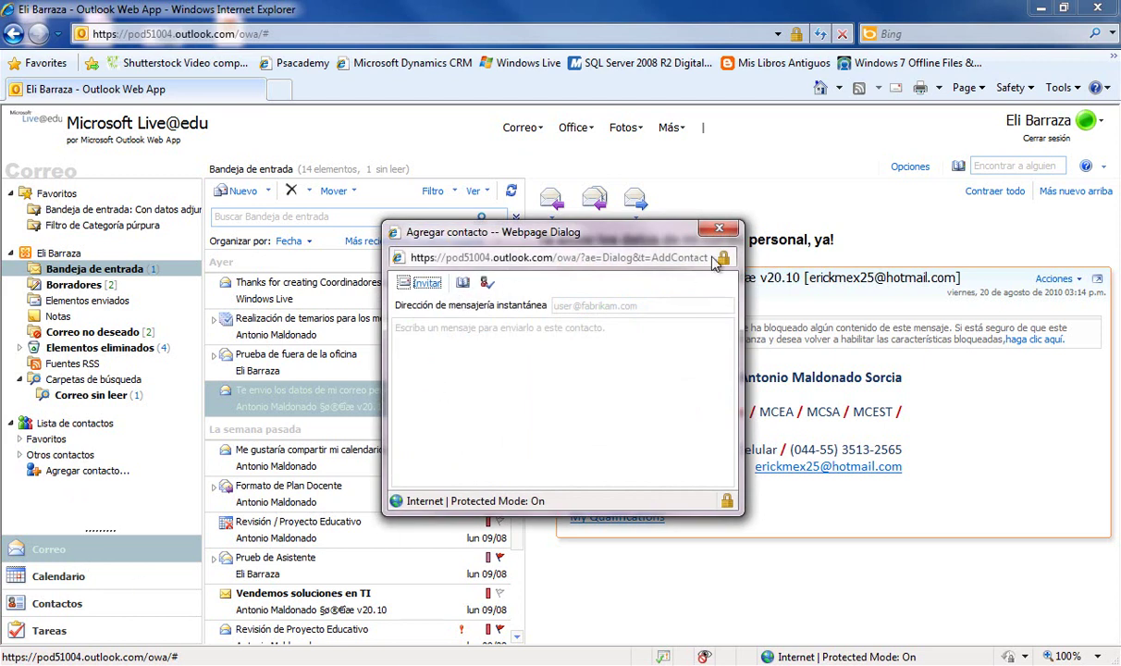
{"action": "left_click", "coordinate": [718, 227]}
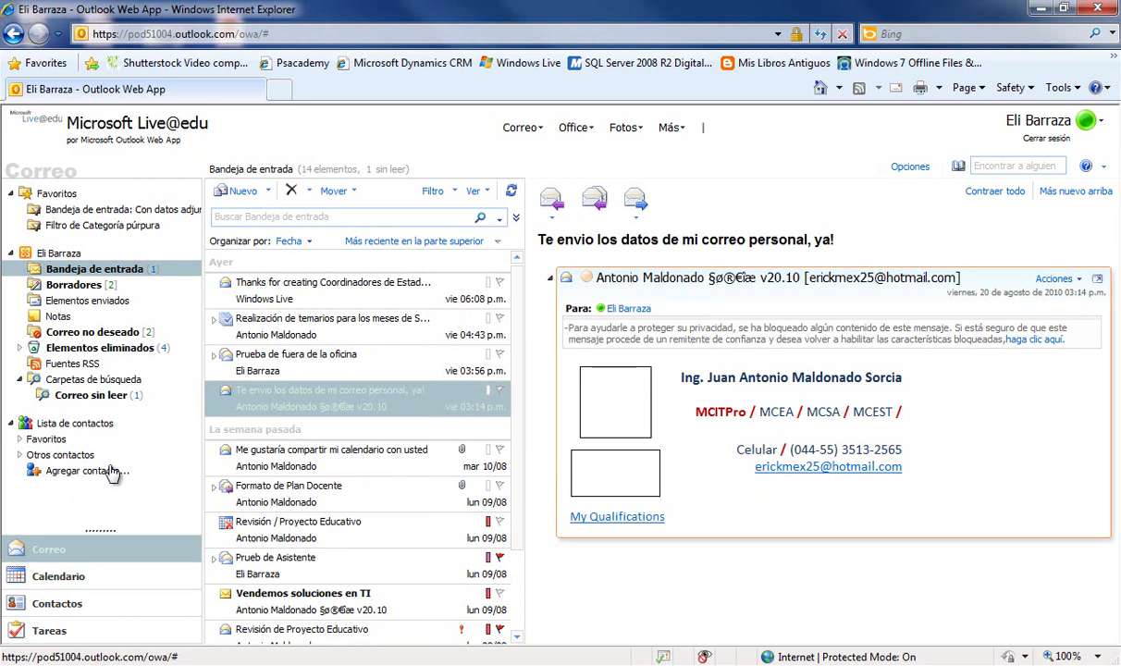
{"action": "left_click", "coordinate": [61, 579]}
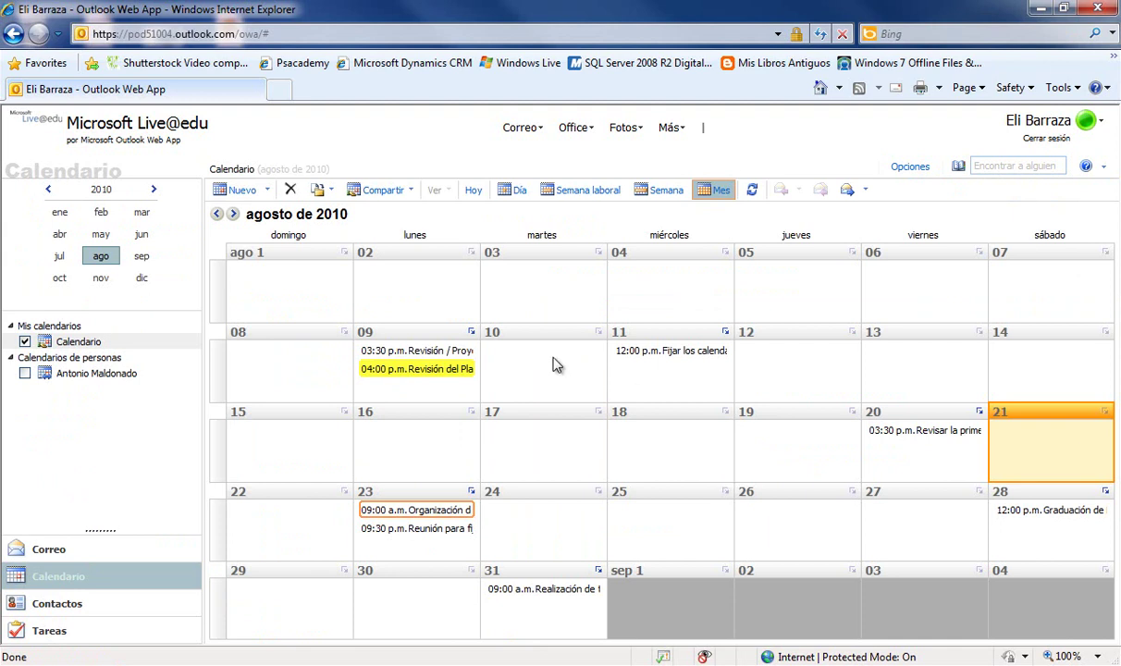
- Switch to Contactos to see the Profesores group with its four members
{"action": "left_click", "coordinate": [123, 612]}
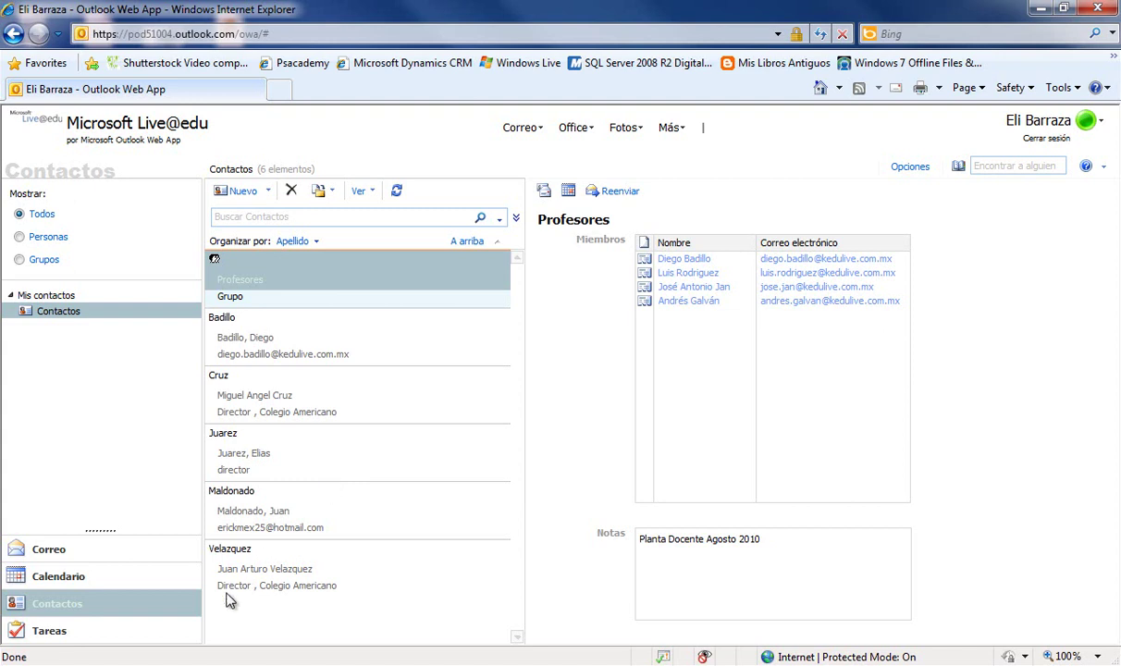
- View the Tareas list, then go back to the Correo inbox
{"action": "left_click", "coordinate": [51, 632]}
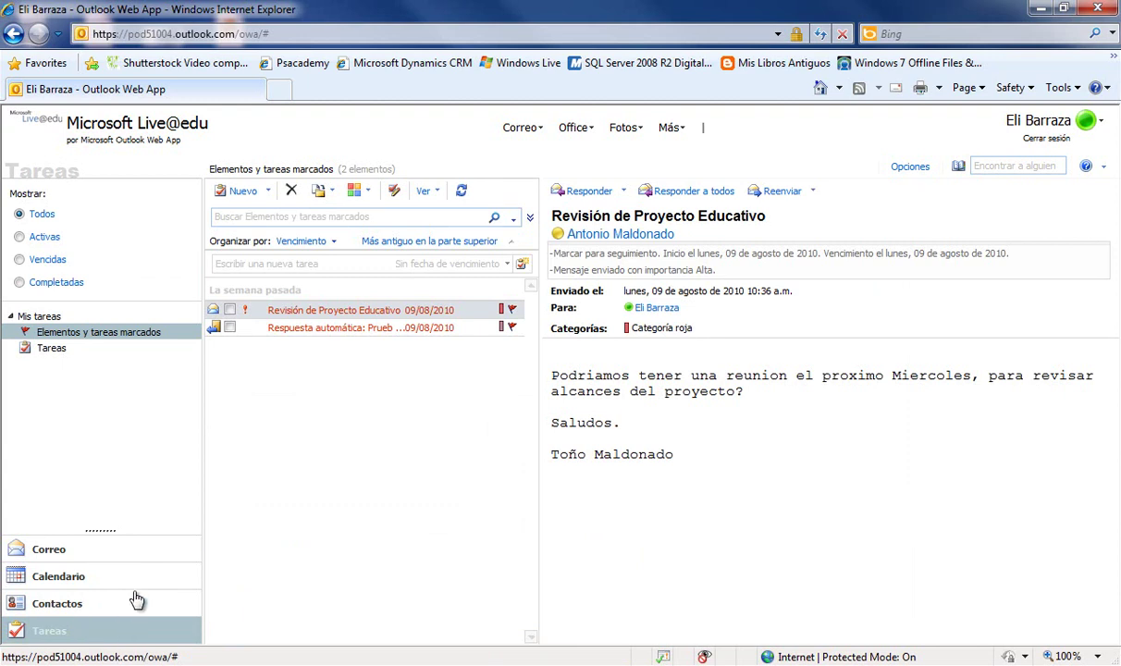
{"action": "left_click", "coordinate": [103, 561]}
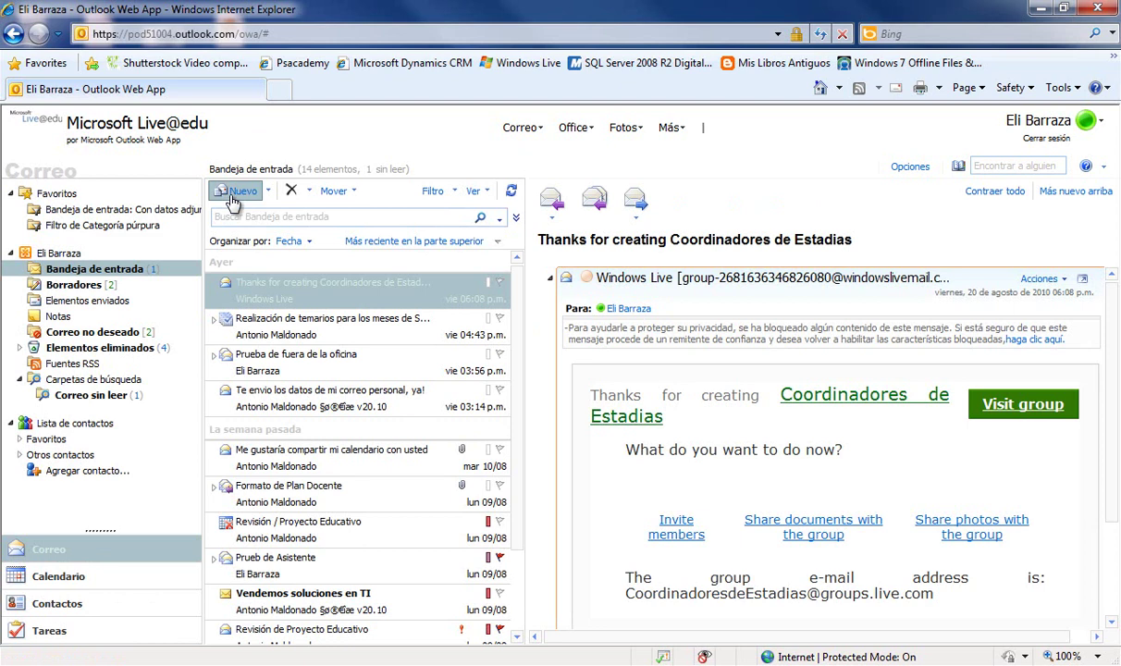
- Start a new message to the suggested contact with subject 'Temarios del mes de Agsto'
{"action": "left_click", "coordinate": [233, 194]}
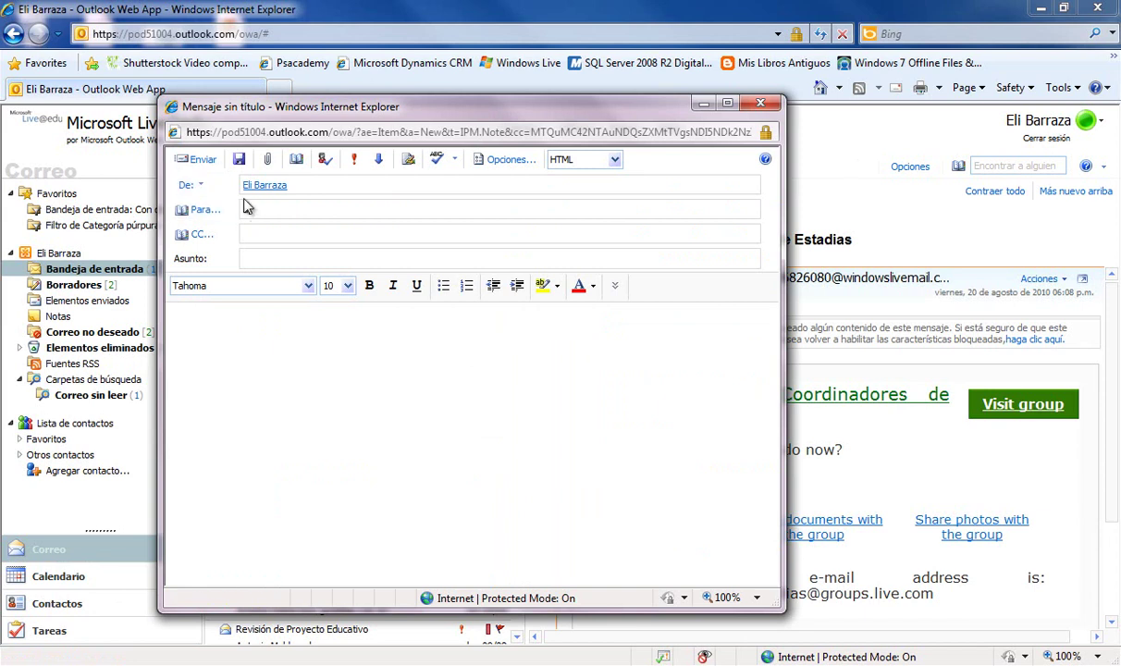
{"action": "left_click", "coordinate": [247, 207]}
{"action": "key", "text": "Return"}
{"action": "left_click", "coordinate": [247, 260]}
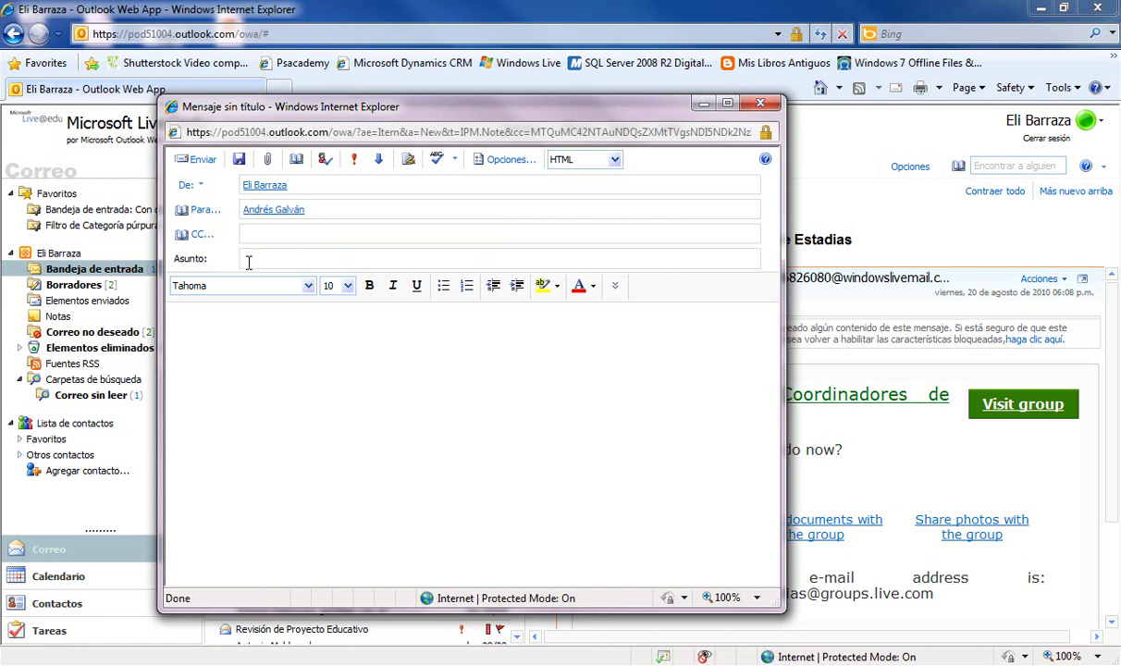
{"action": "type", "text": "Temarios del mes de Agsto"}
- Write the body asking about the August syllabus progress, sign off 'Gracias', and send it
{"action": "left_click", "coordinate": [247, 323]}
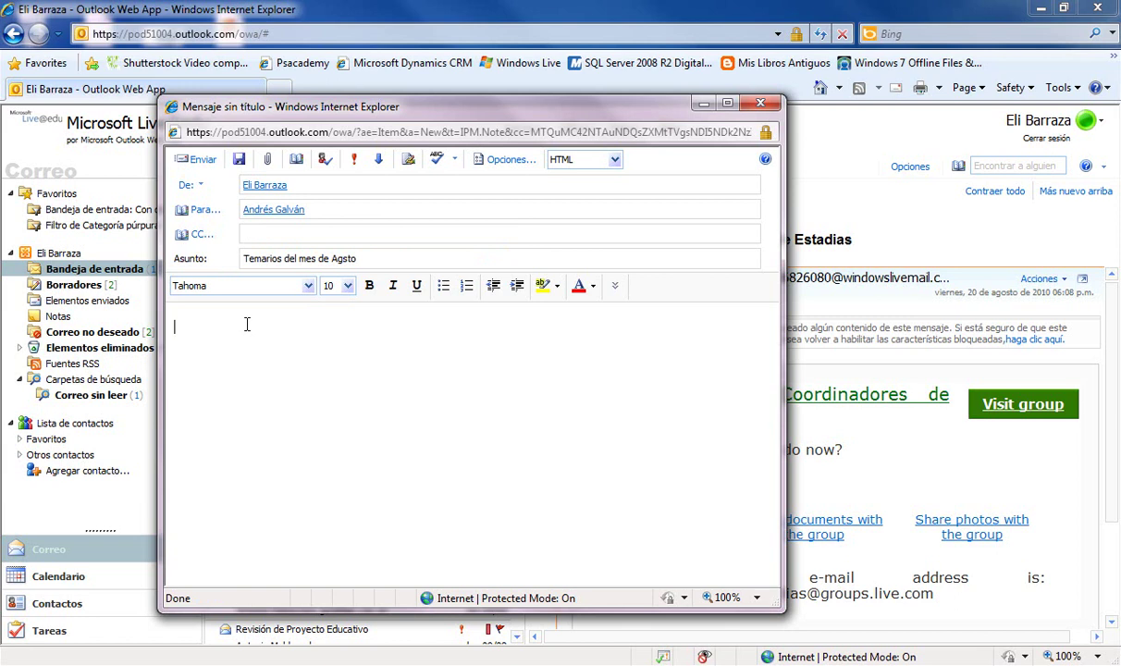
{"action": "type", "text": "Buen Día te molesto con el avance de los temarios del mes de Agosto"}
{"action": "key", "text": "Return"}
{"action": "type", "text": "Gracias"}
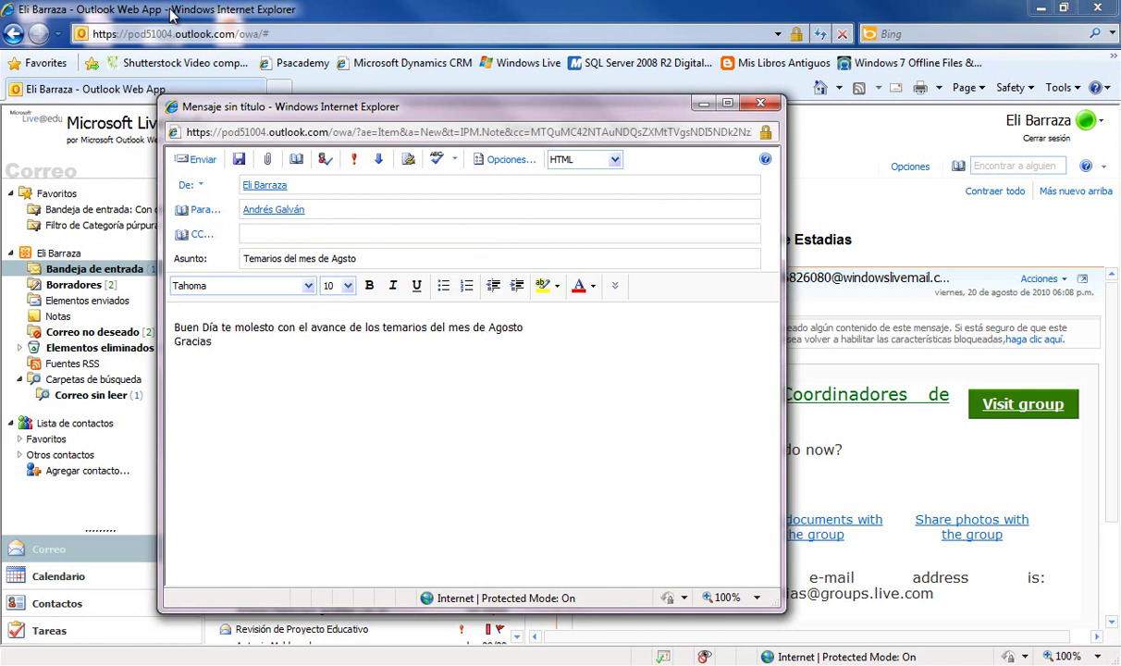
{"action": "left_click", "coordinate": [196, 166]}
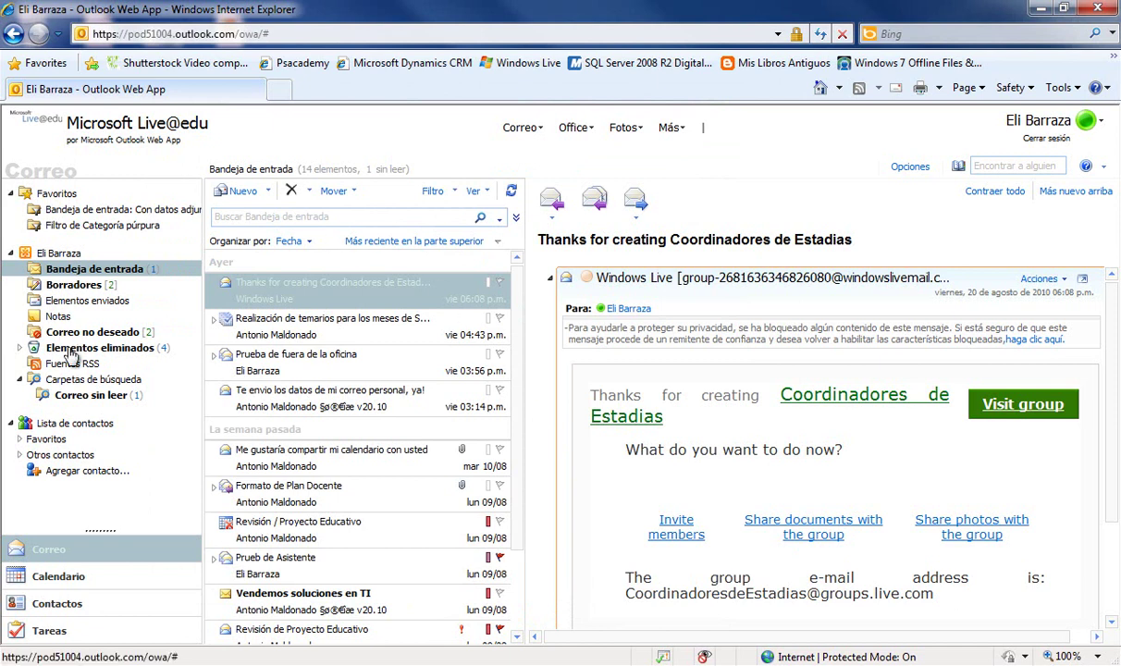
- Check the Temarios message in Elementos enviados, then open 'Vendemos soluciones en TI' in the inbox
{"action": "left_click", "coordinate": [71, 301]}
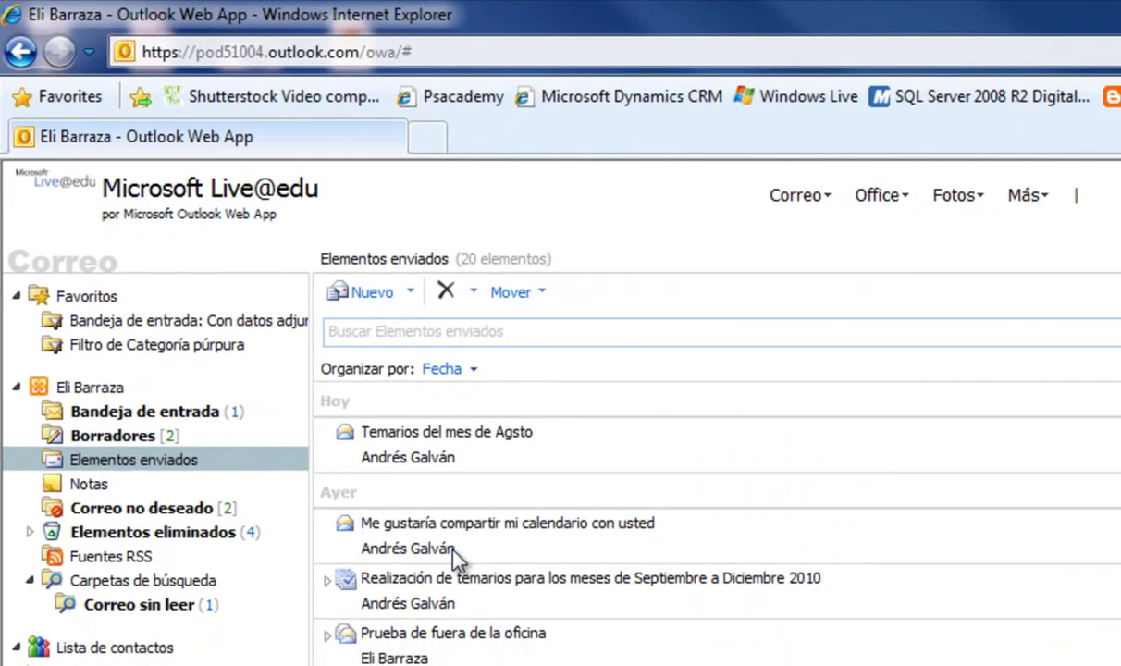
{"action": "left_click", "coordinate": [290, 299]}
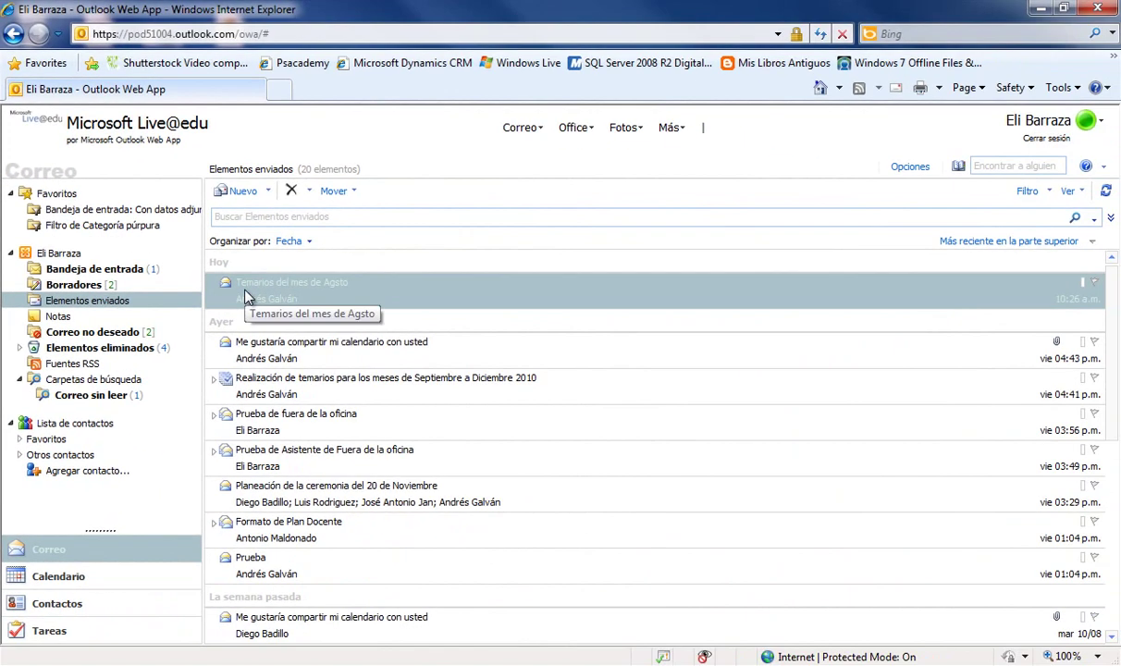
{"action": "left_click", "coordinate": [55, 269]}
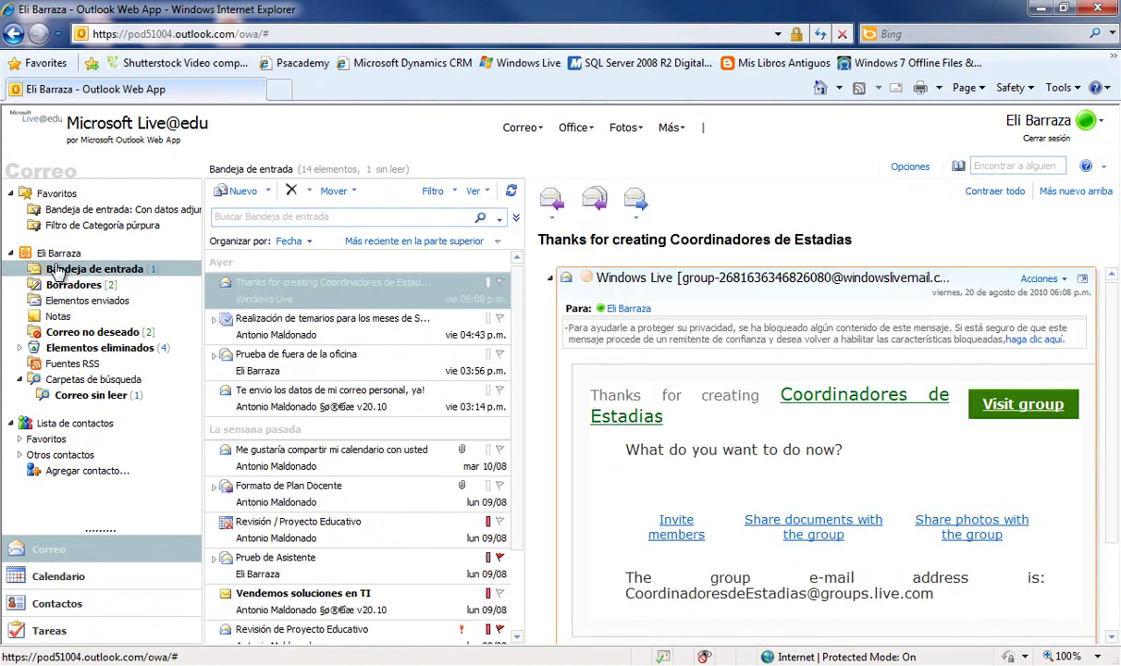
{"action": "scroll", "coordinate": [317, 502], "scroll_direction": "down", "scroll_amount": 3}
{"action": "left_click", "coordinate": [275, 492]}
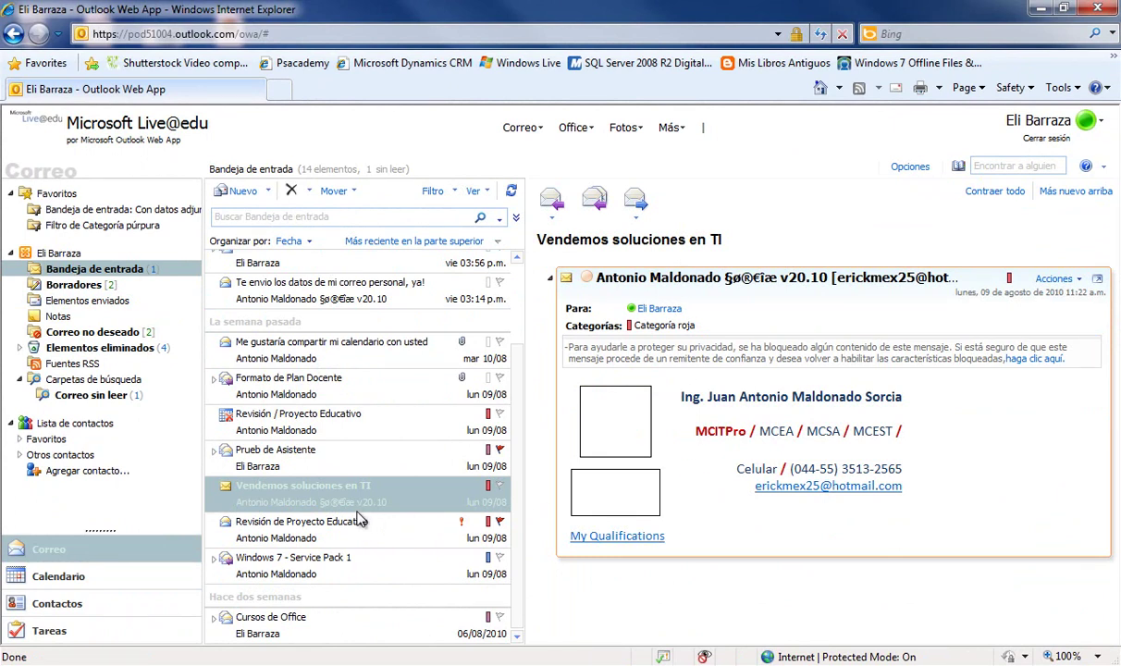
- Send a Responder reply reading 'Ok gracias' to the Vendemos soluciones en TI sender
{"action": "left_click", "coordinate": [556, 225]}
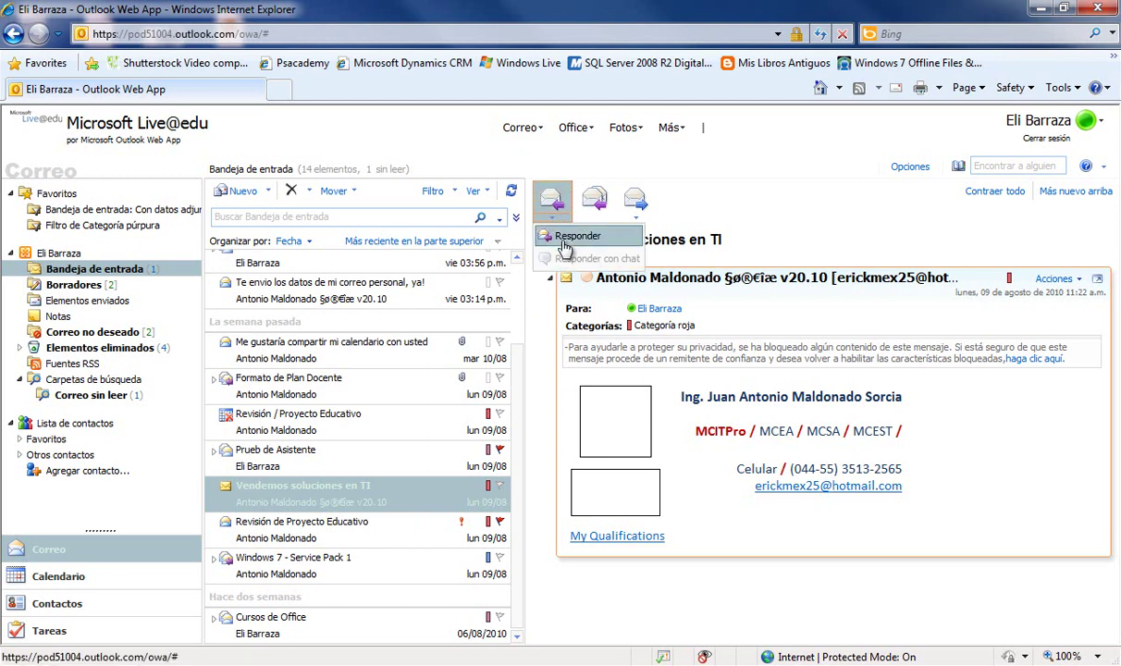
{"action": "left_click", "coordinate": [563, 246]}
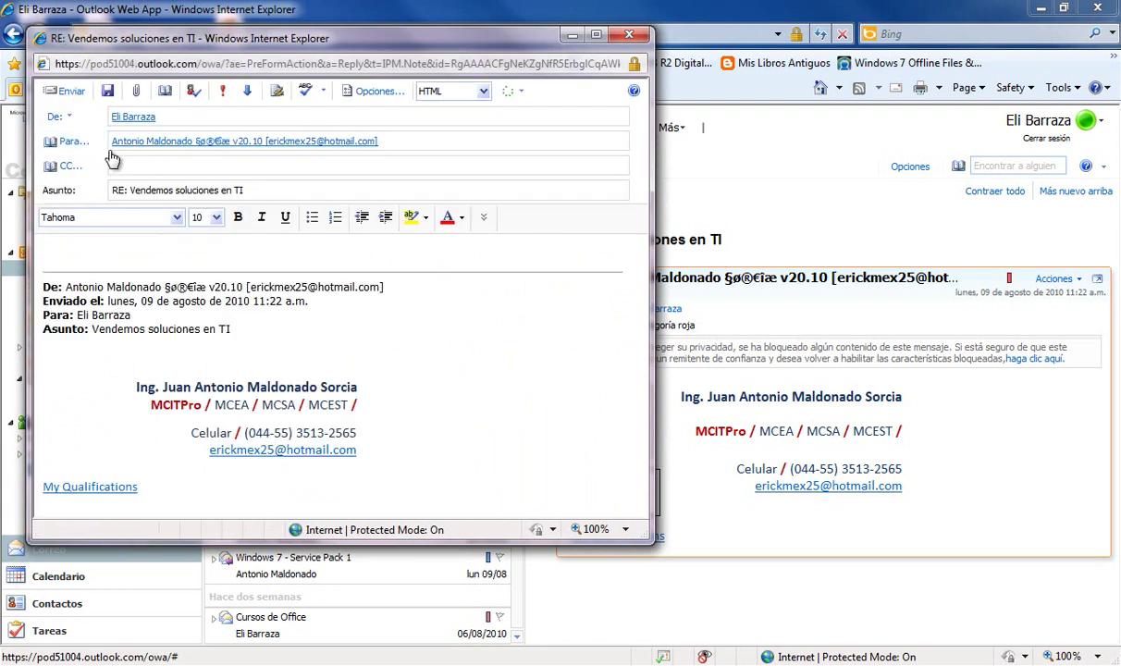
{"action": "left_click", "coordinate": [352, 144]}
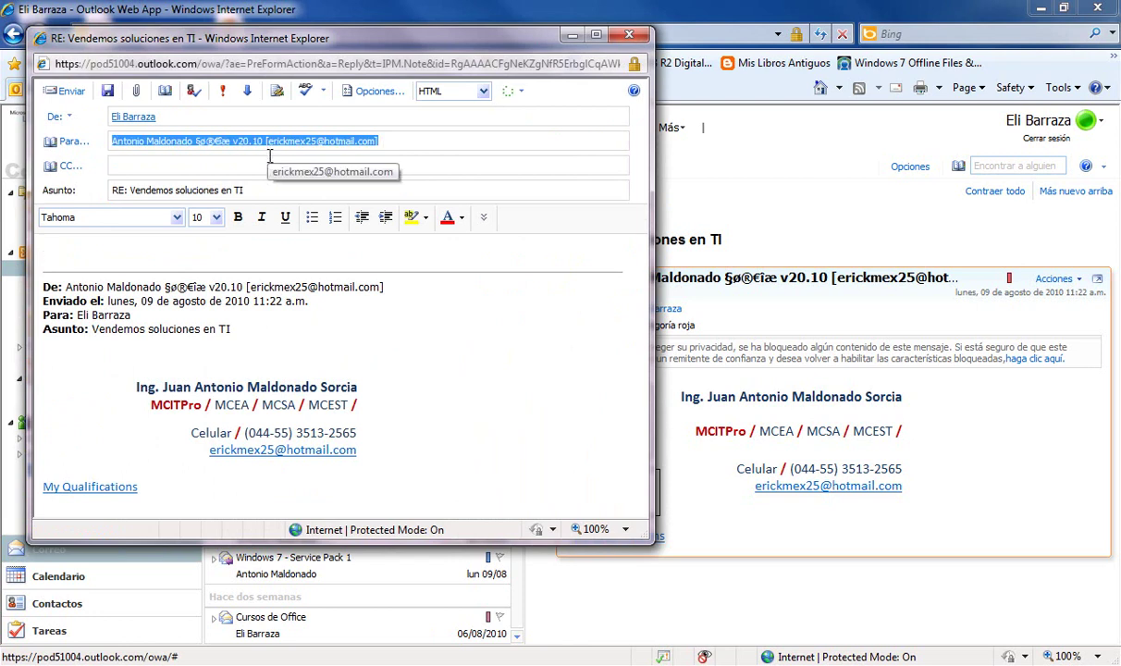
{"action": "left_click", "coordinate": [255, 249]}
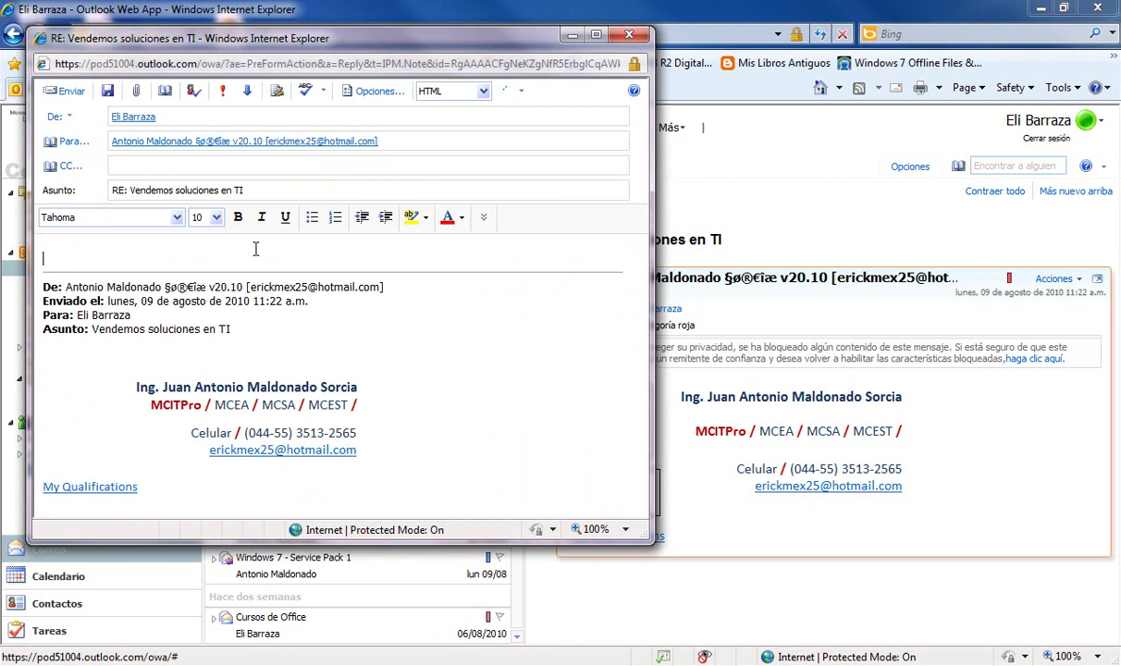
{"action": "type", "text": "Ok gracias"}
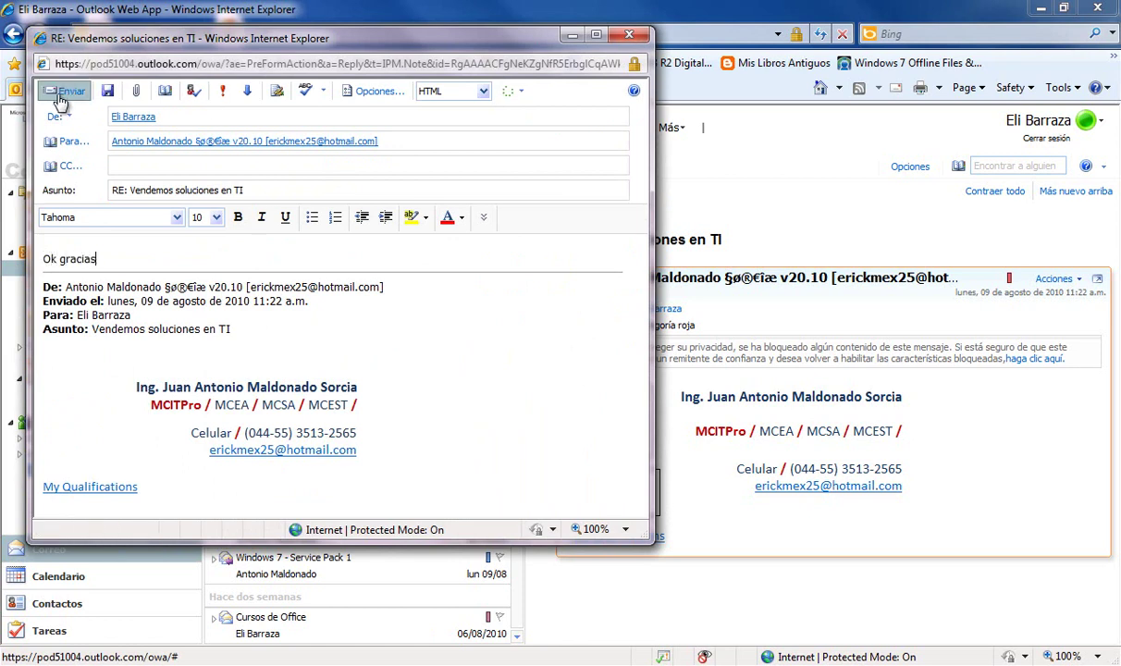
{"action": "left_click", "coordinate": [61, 92]}
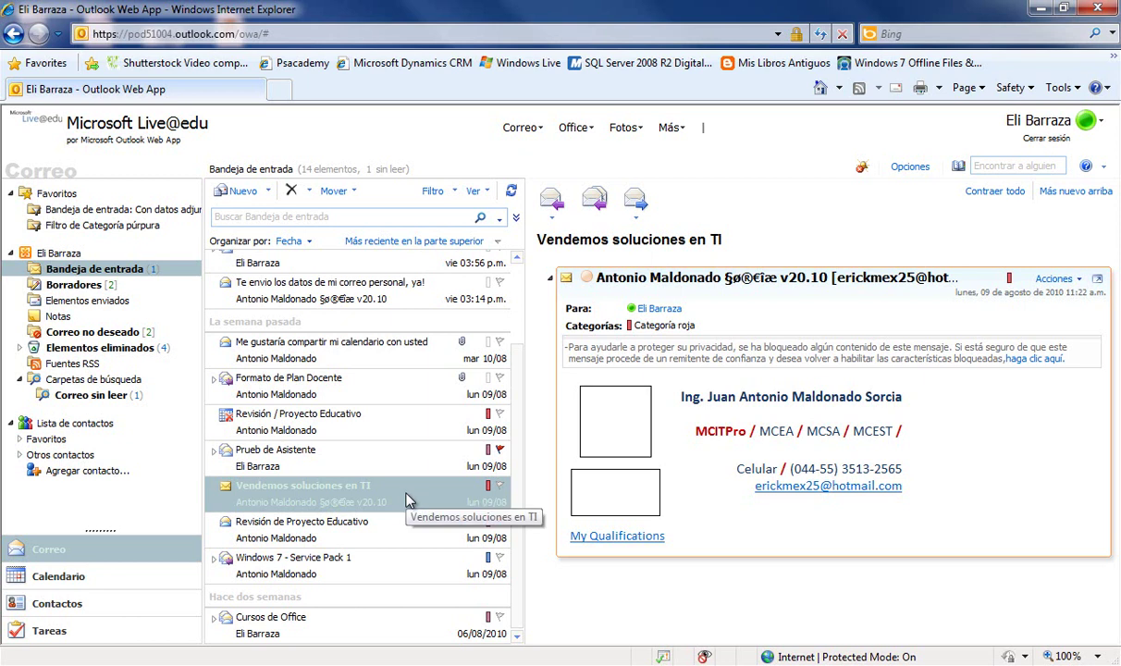
- Search the inbox for 'windows', open the Coordinadores de Estadias result, then clear the search
{"action": "scroll", "coordinate": [407, 497], "scroll_direction": "up", "scroll_amount": 3}
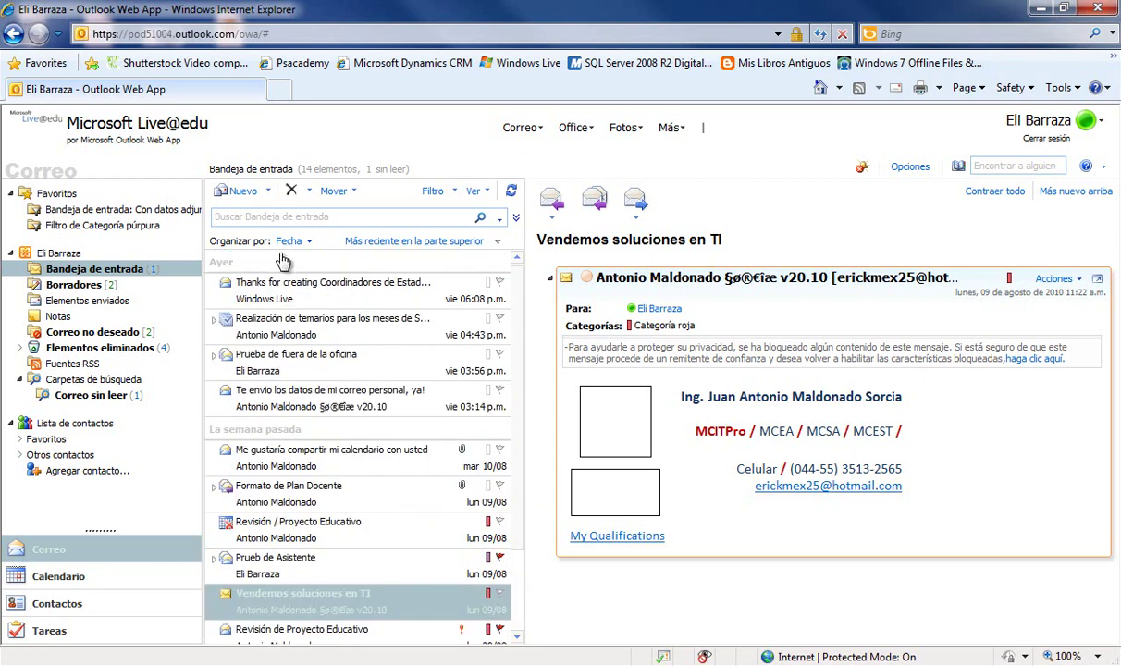
{"action": "left_click", "coordinate": [238, 219]}
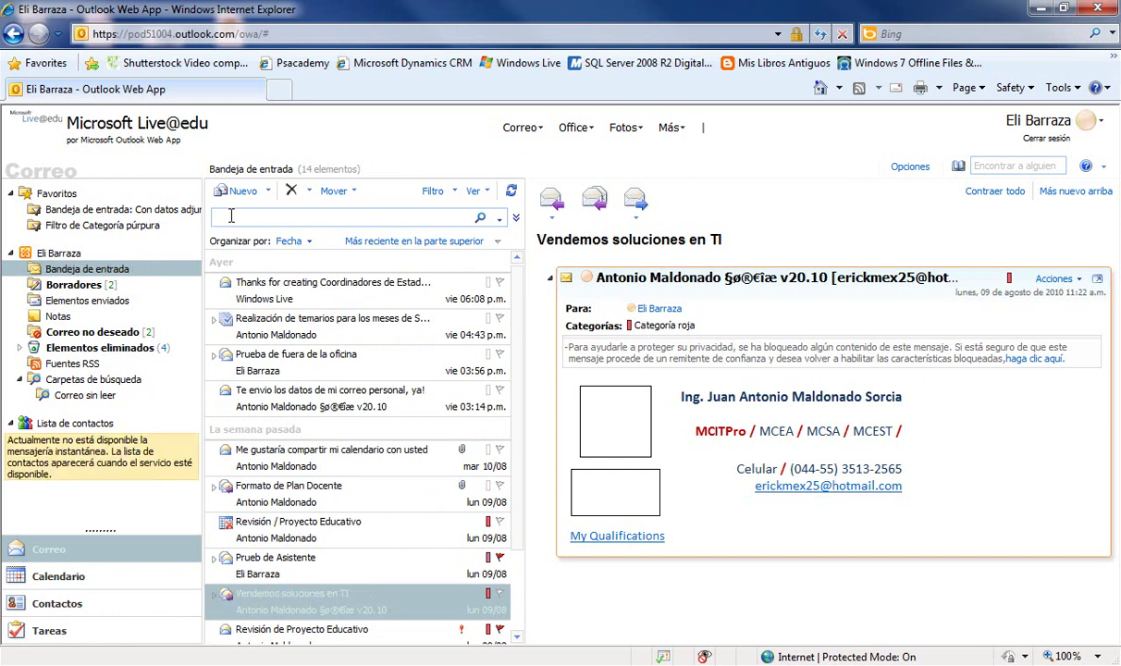
{"action": "type", "text": "windows"}
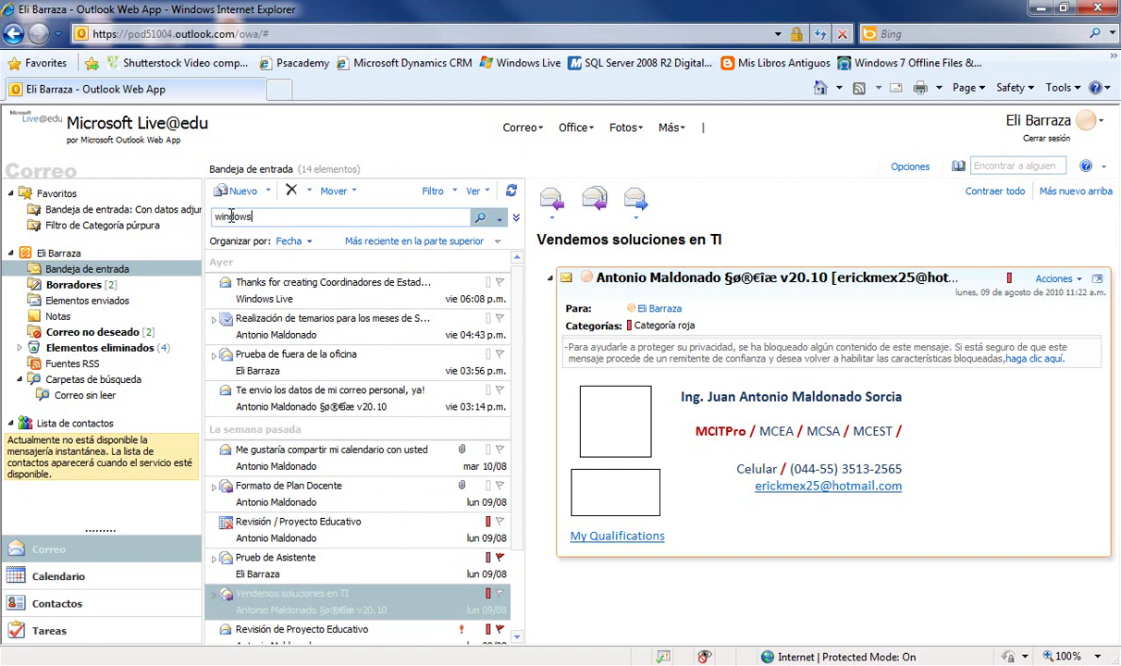
{"action": "left_click", "coordinate": [480, 219]}
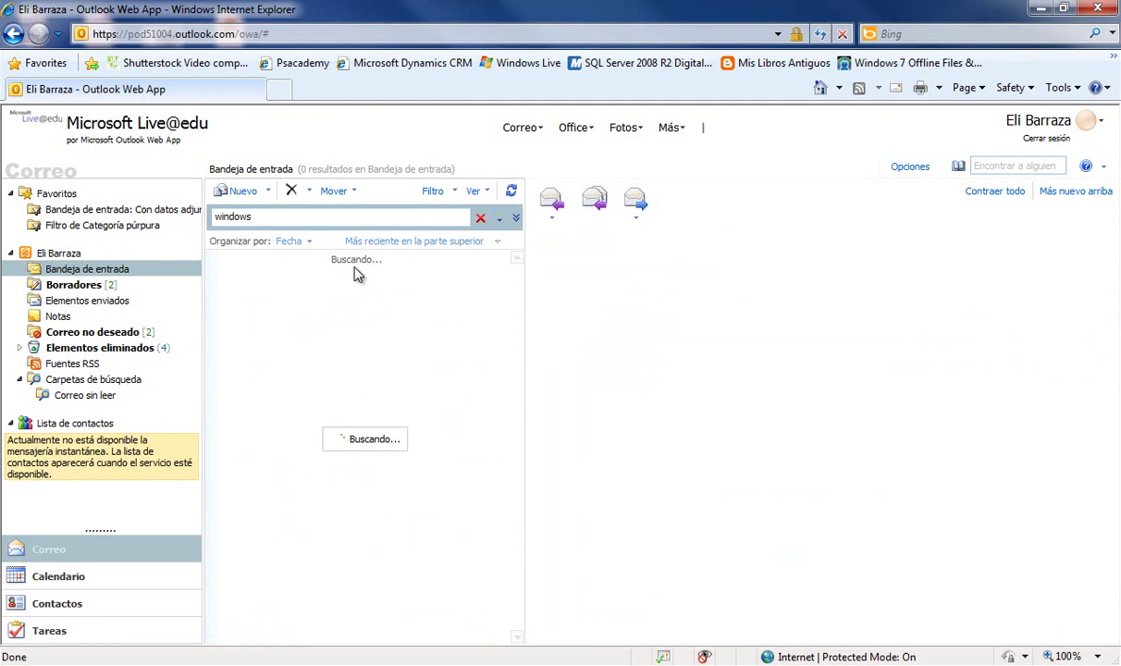
{"action": "left_click", "coordinate": [231, 286]}
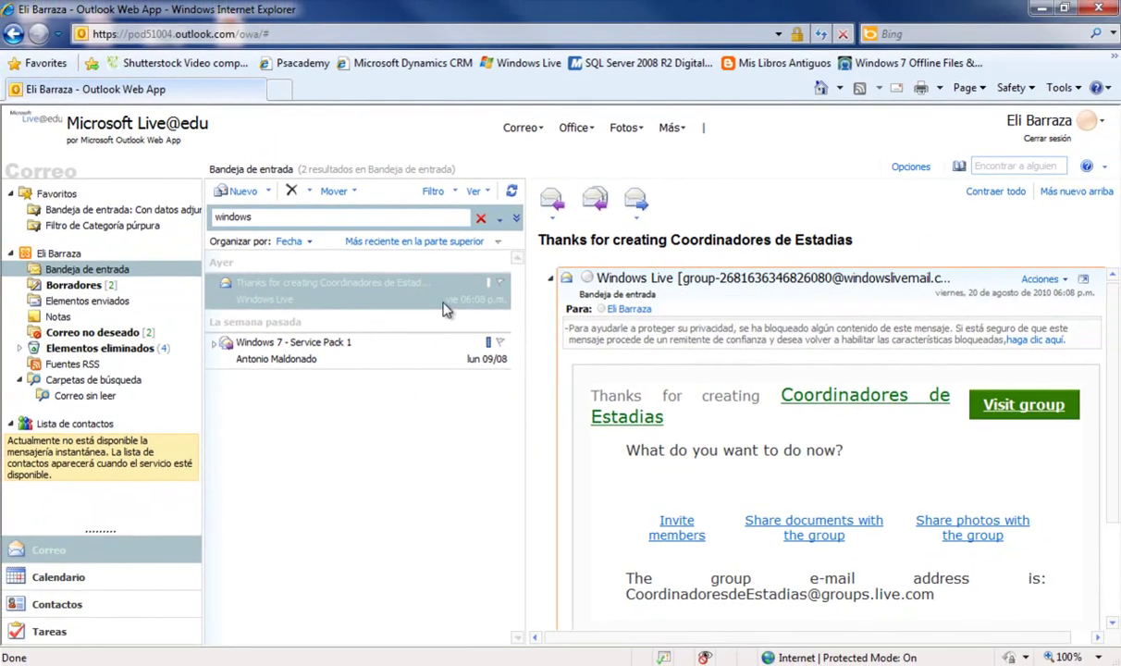
{"action": "left_click", "coordinate": [480, 221]}
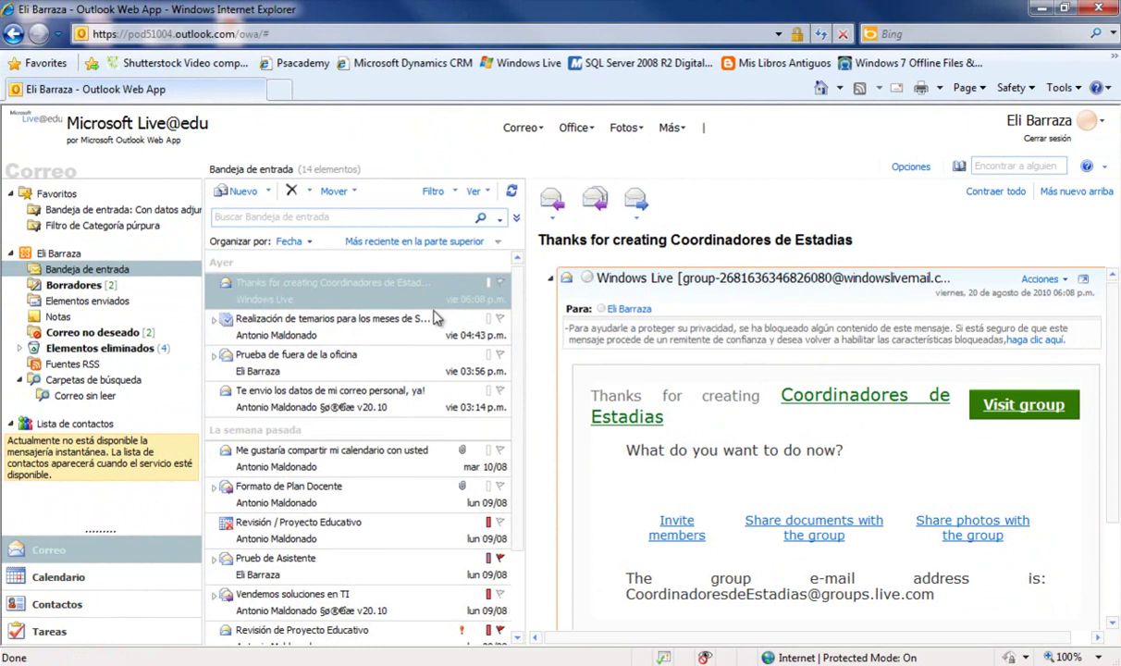
- Run an advanced inbox search with the category filter set to Categoría púrpura
{"action": "left_click", "coordinate": [519, 226]}
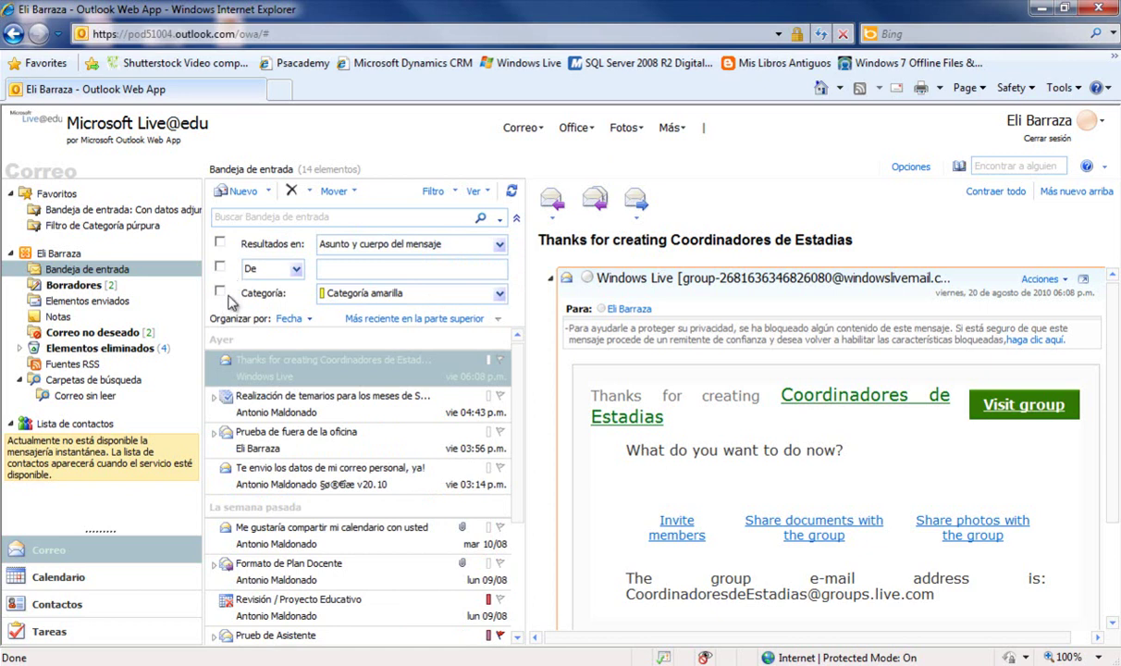
{"action": "left_click", "coordinate": [221, 291]}
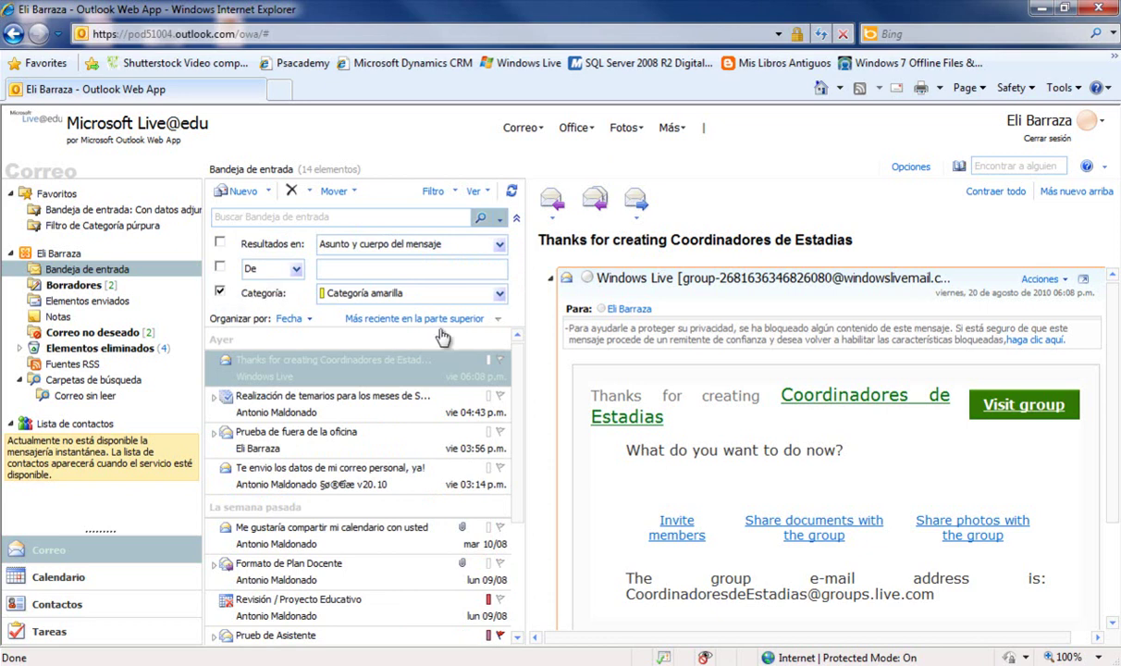
{"action": "left_click", "coordinate": [477, 291]}
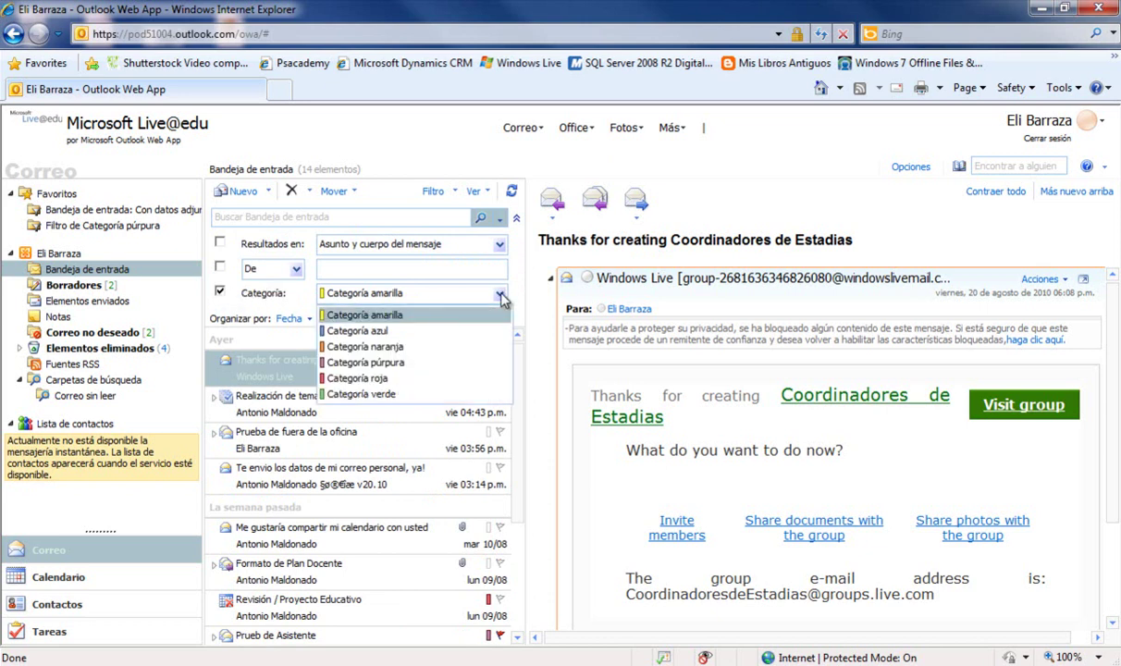
{"action": "left_click", "coordinate": [349, 360]}
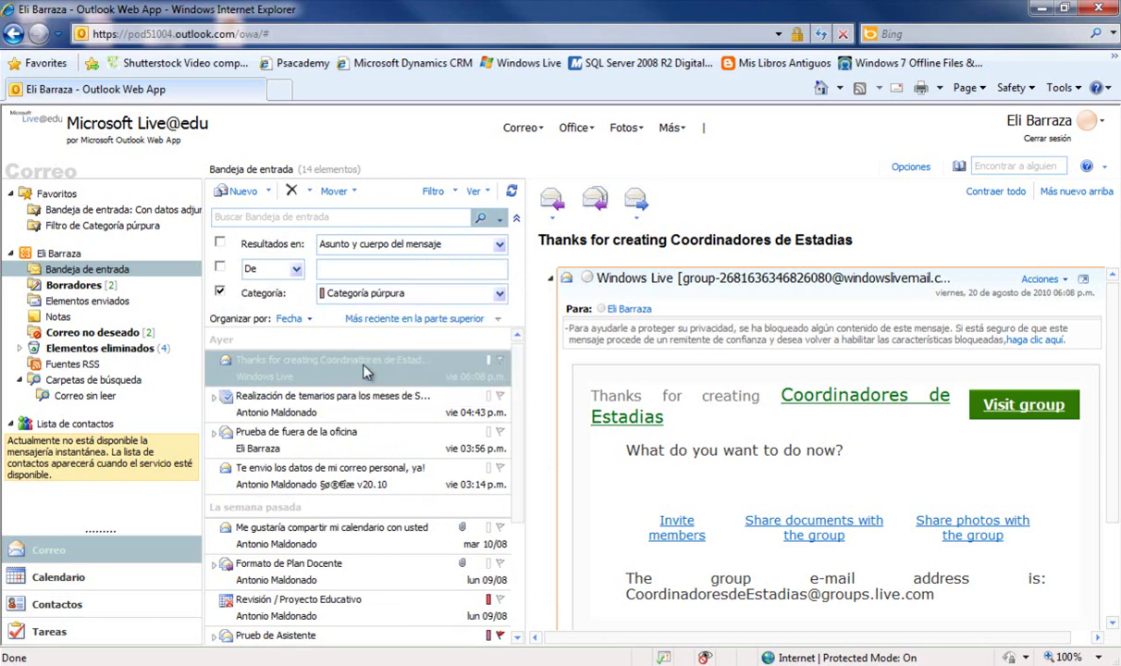
{"action": "left_click", "coordinate": [480, 220]}
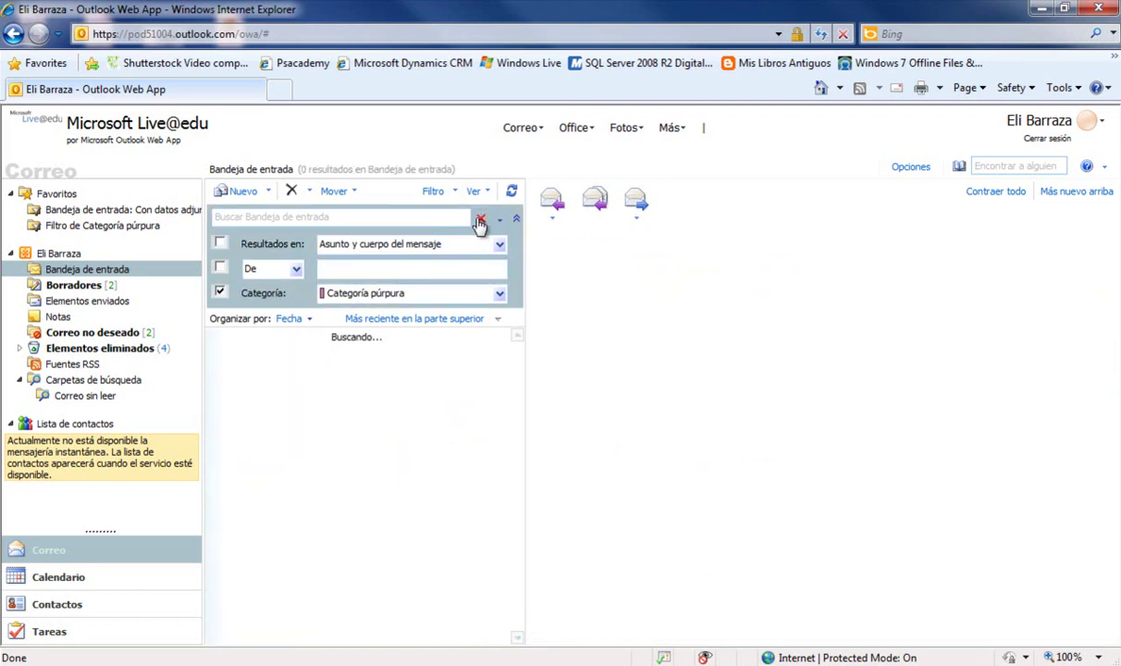